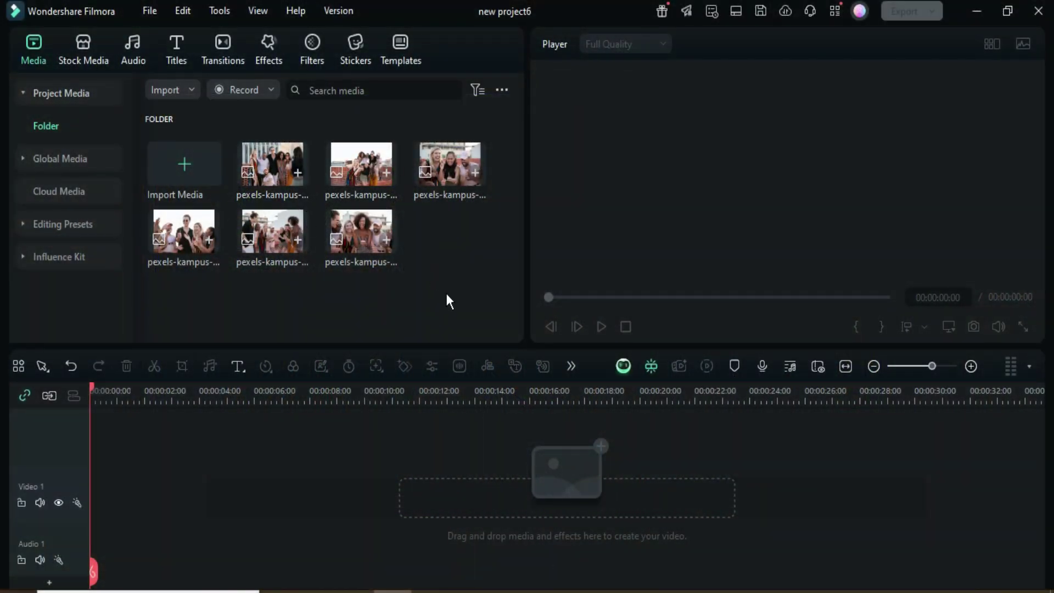
# Step: Place the six photos on Video 1 and crop them all to fit the frame
pyautogui.moveTo(447, 294); pyautogui.dragTo(185, 143)
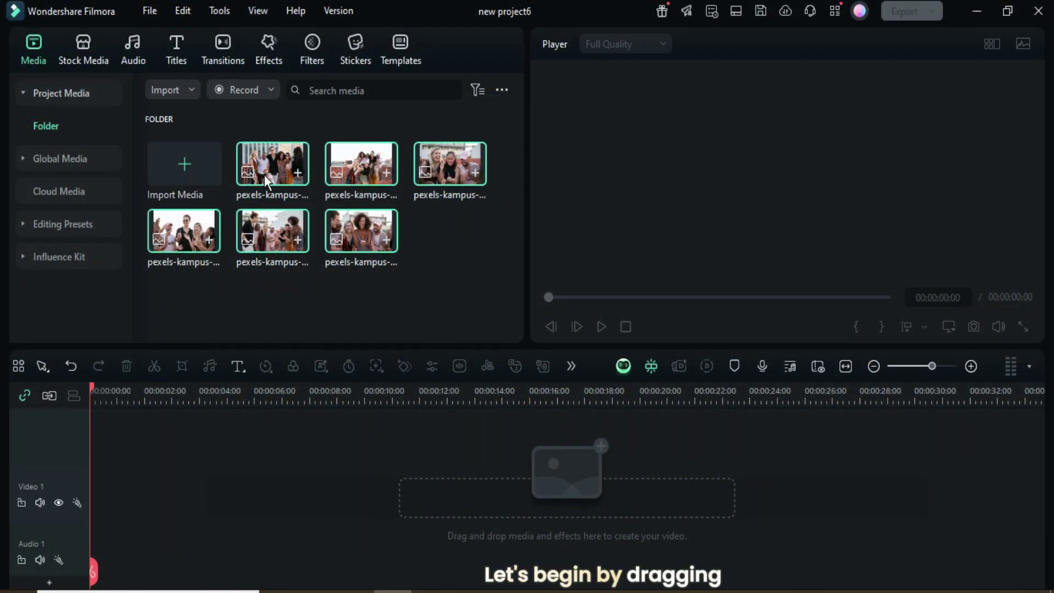
pyautogui.moveTo(174, 390); pyautogui.dragTo(131, 500)
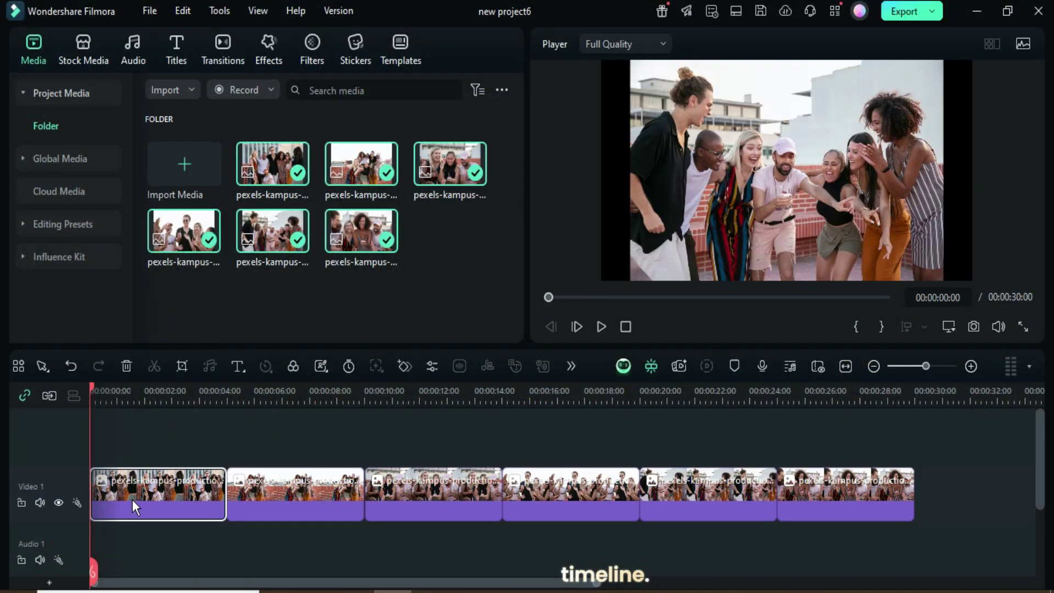
pyautogui.moveTo(161, 434); pyautogui.dragTo(885, 504)
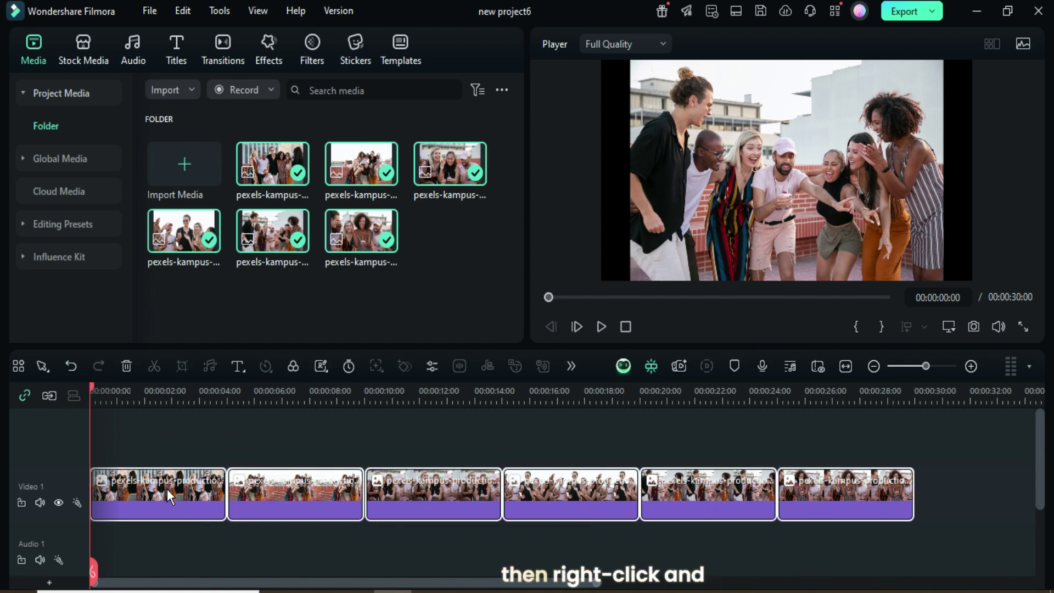
pyautogui.rightClick(167, 489)
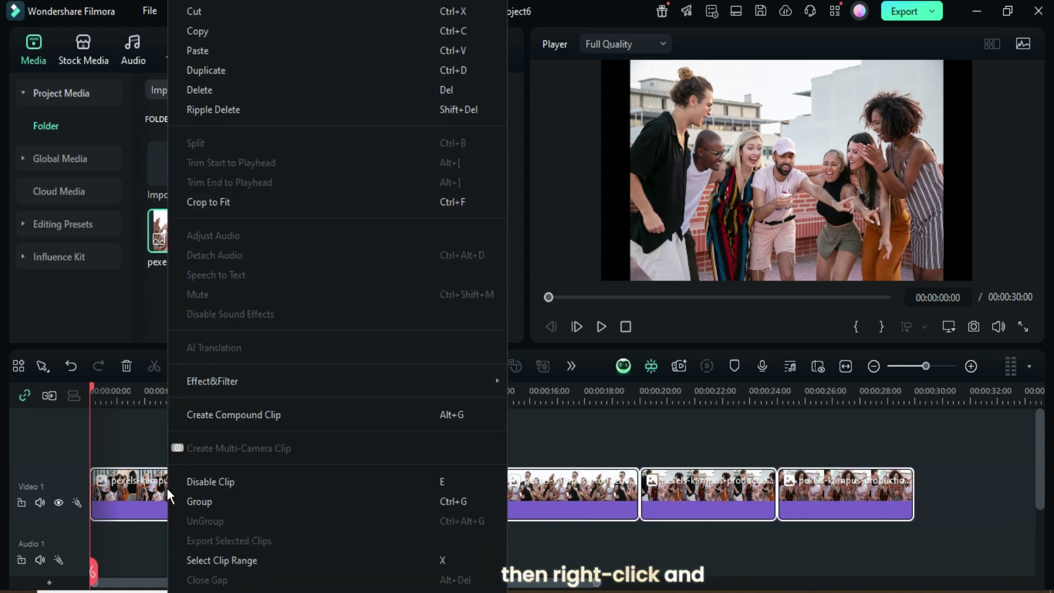
pyautogui.click(272, 202)
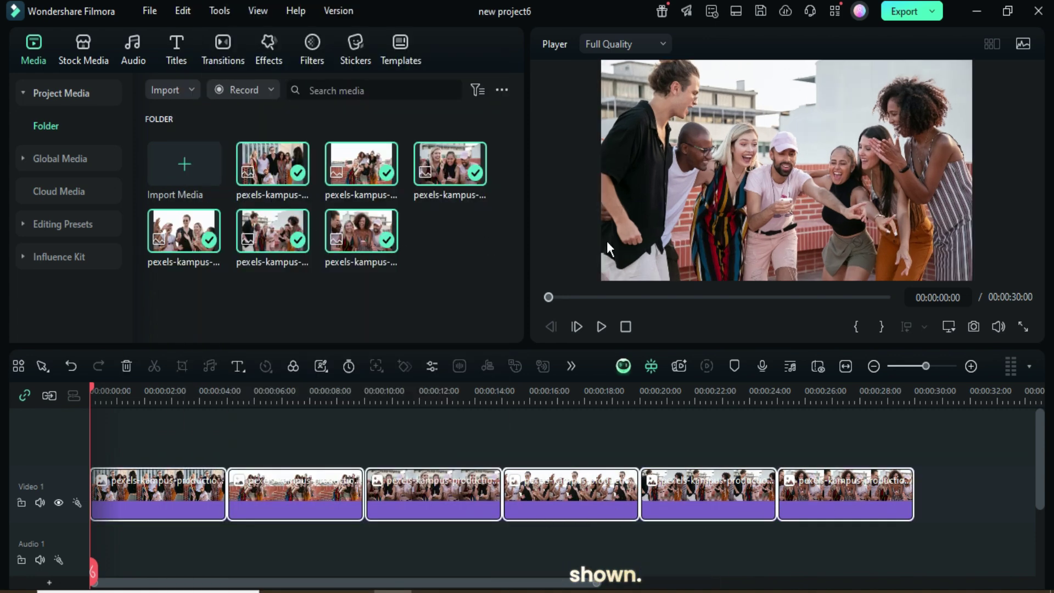
# Step: Open the clips' Duration Setting and clear the 5-second value
pyautogui.click(348, 367)
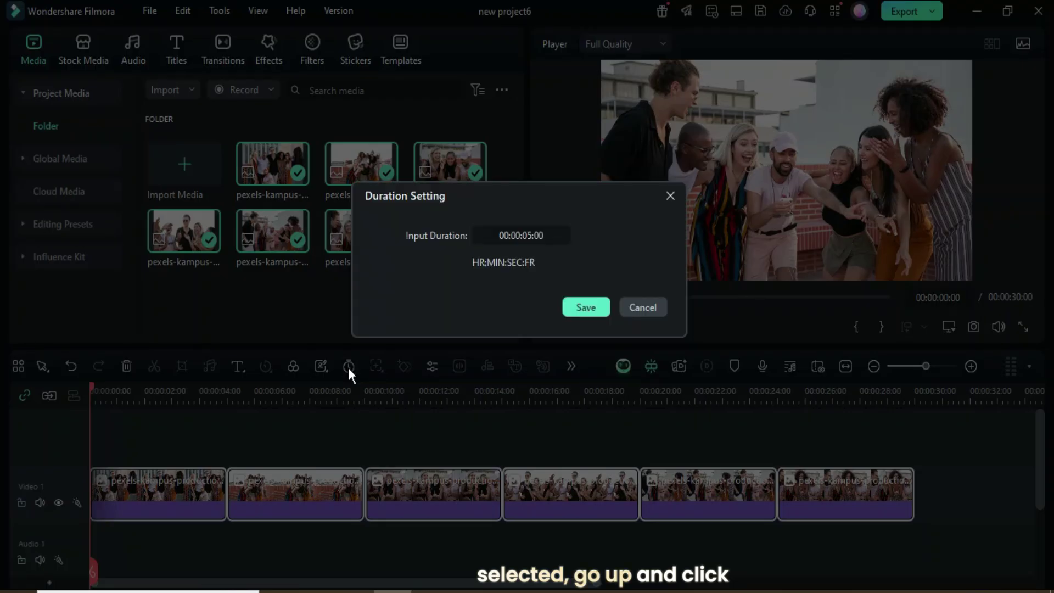
pyautogui.click(531, 235)
pyautogui.press('BackSpace')
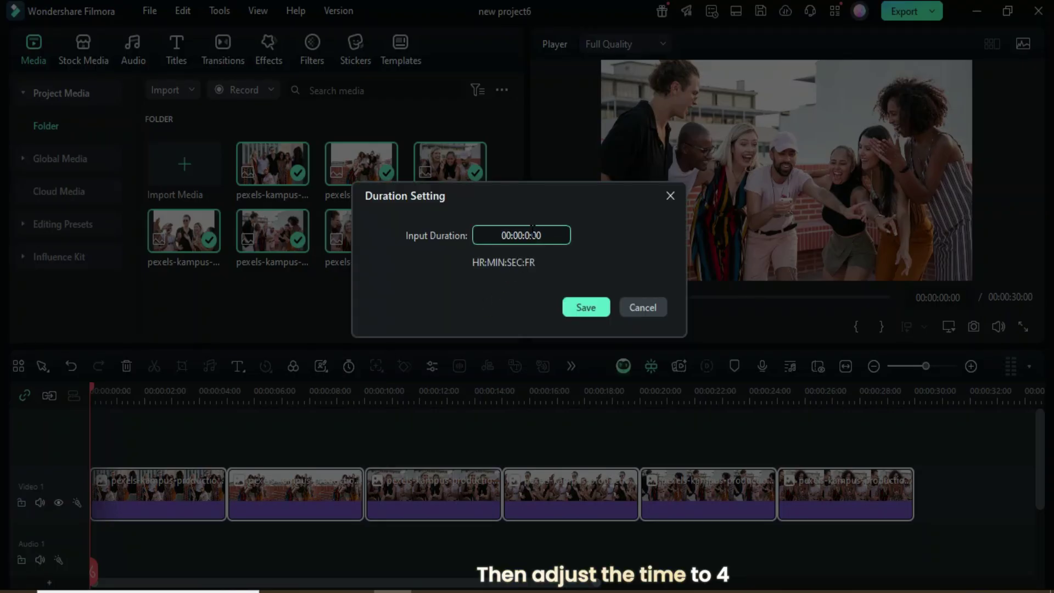
# Step: Apply the 4-second duration to all six photos and copy the clips
pyautogui.click(579, 315)
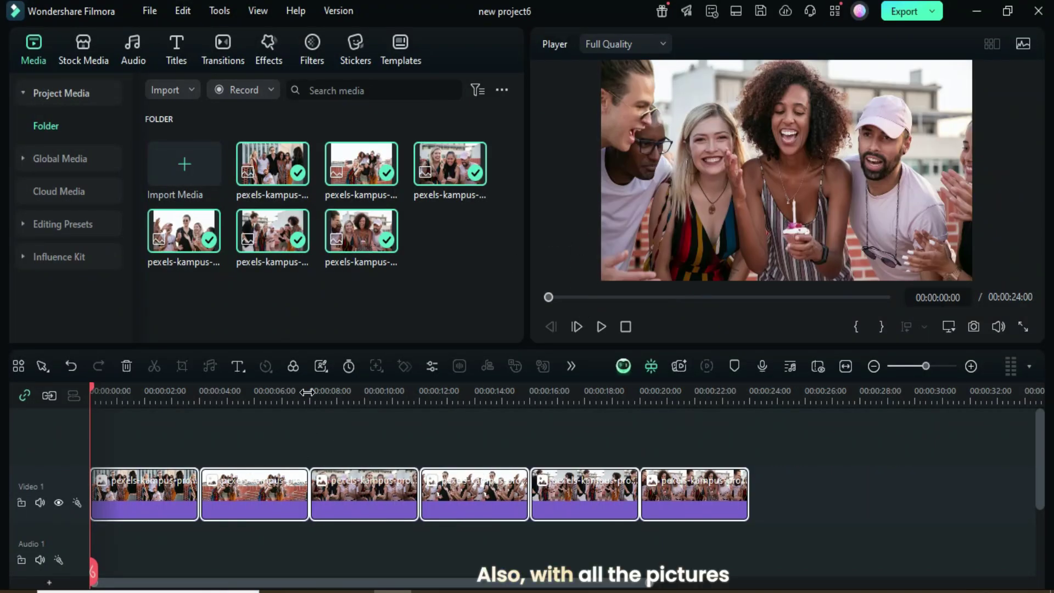
pyautogui.scroll(3, 321, 393)
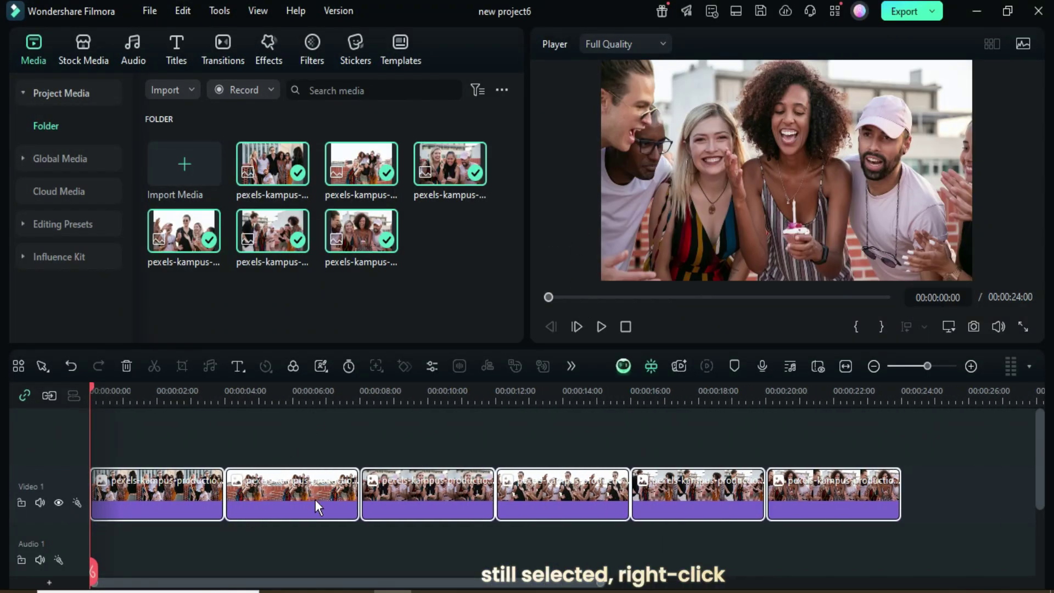
pyautogui.rightClick(288, 487)
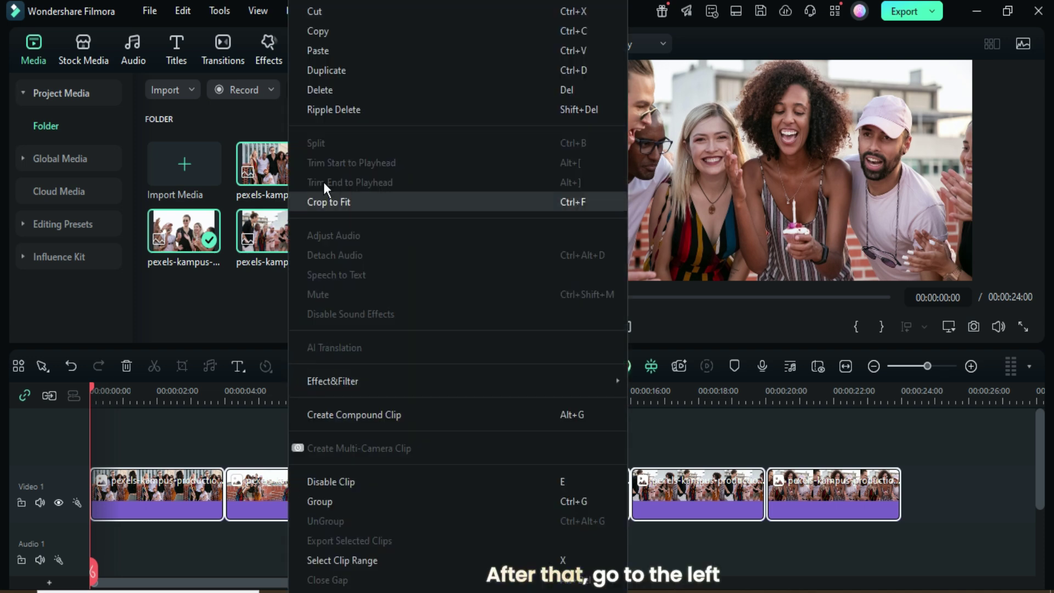
pyautogui.click(321, 34)
# Step: Add Video 2 and Video 3 tracks and paste the six photos onto Video 3
pyautogui.rightClick(59, 429)
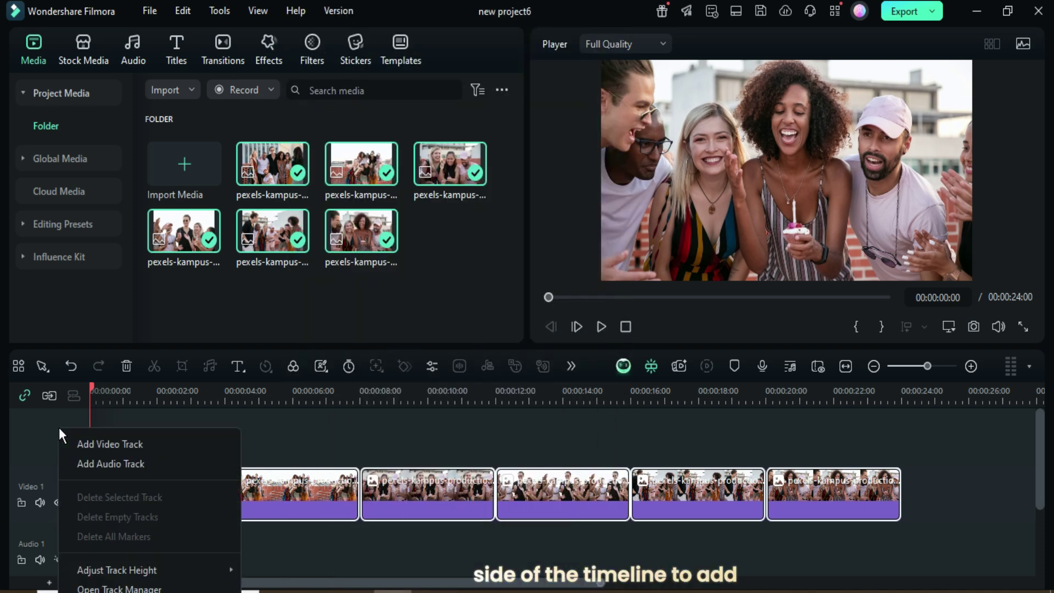
pyautogui.click(104, 443)
pyautogui.rightClick(59, 437)
pyautogui.click(96, 455)
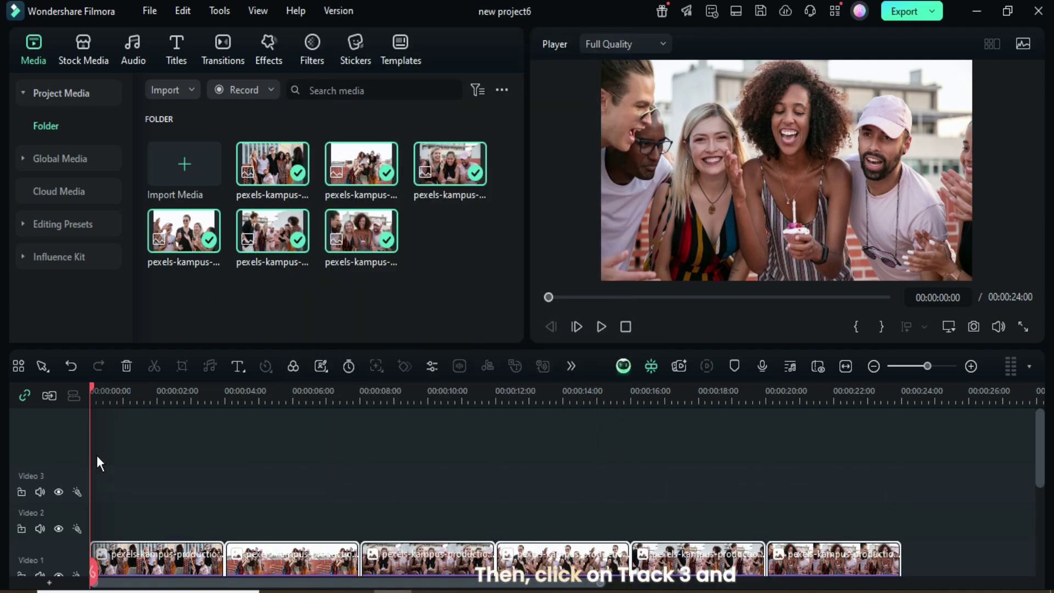
pyautogui.rightClick(100, 479)
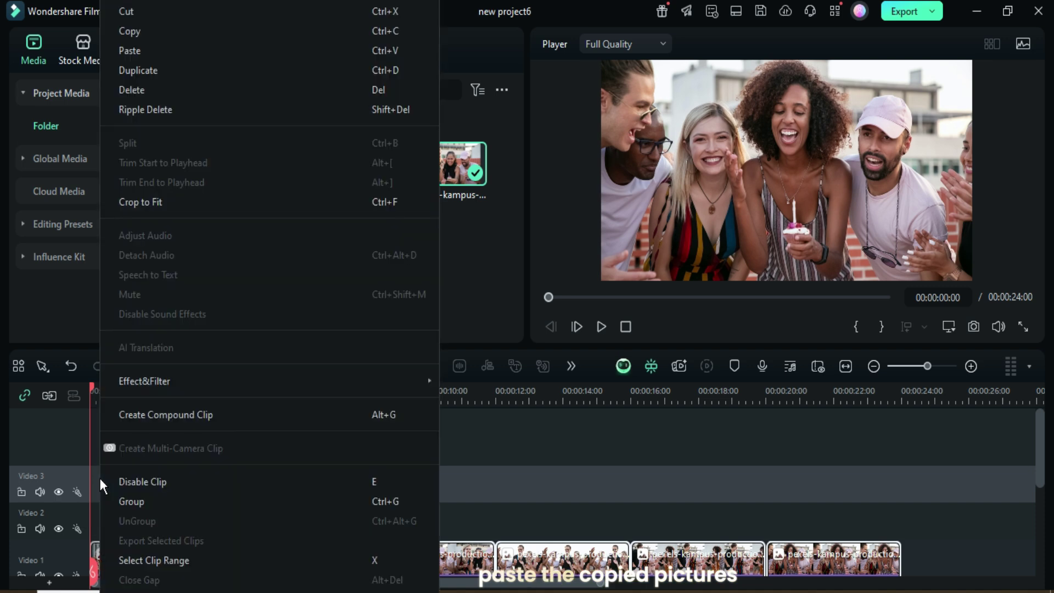
pyautogui.click(128, 48)
pyautogui.scroll(-2, 325, 476)
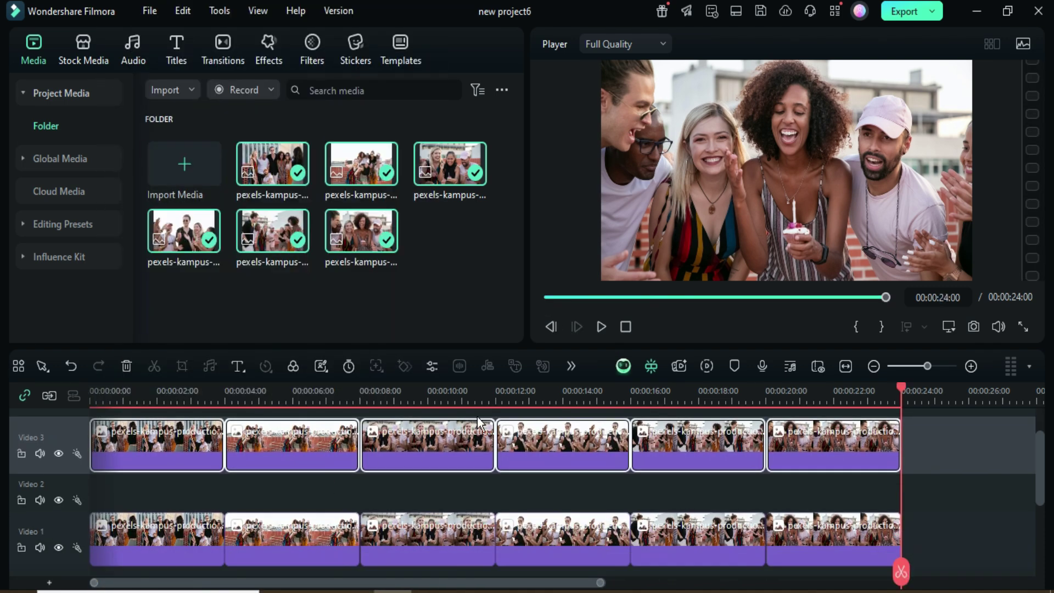
# Step: Apply the Border effect to the first Video 3 photo with border size 4
pyautogui.click(548, 298)
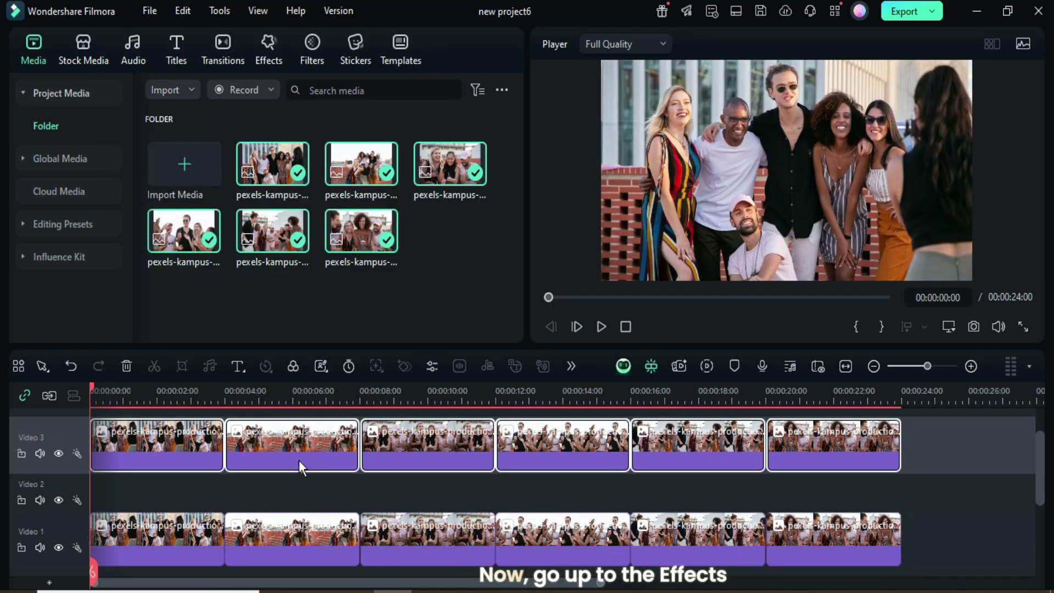
pyautogui.click(177, 449)
pyautogui.click(268, 55)
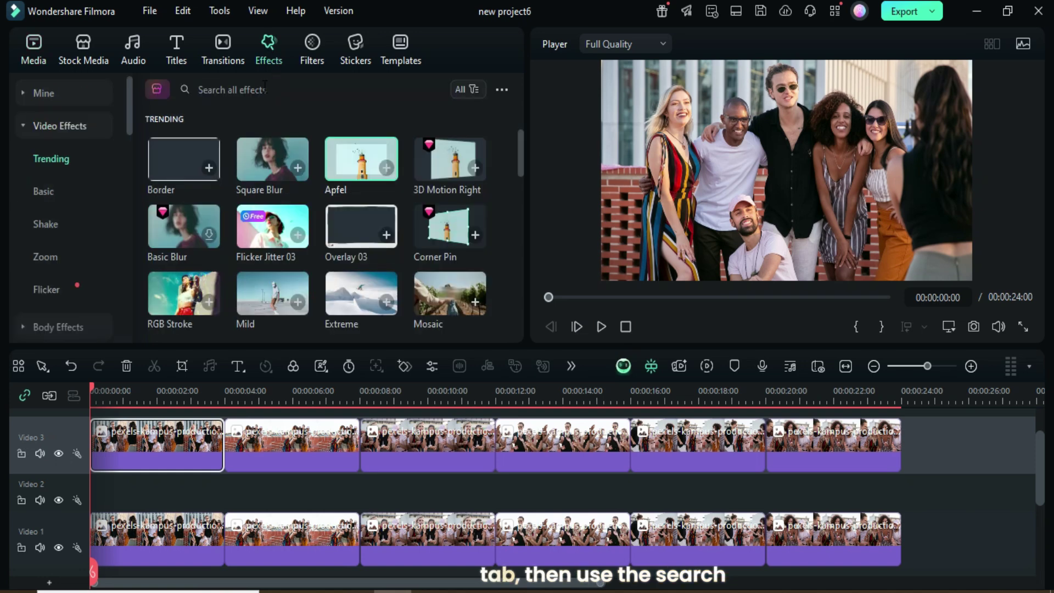
pyautogui.moveTo(167, 253); pyautogui.dragTo(129, 442)
pyautogui.doubleClick(147, 450)
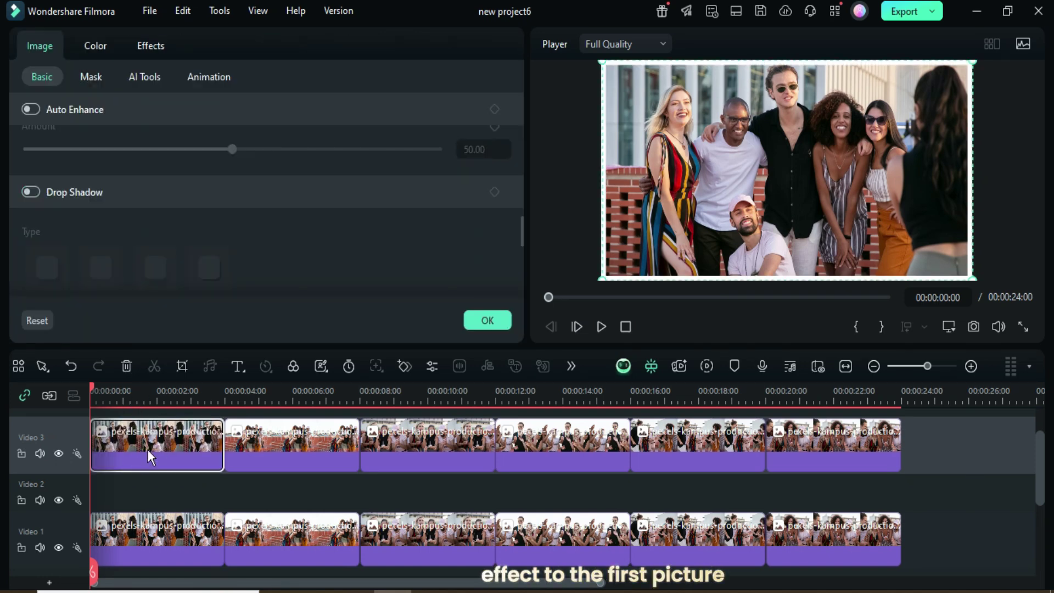
pyautogui.click(152, 45)
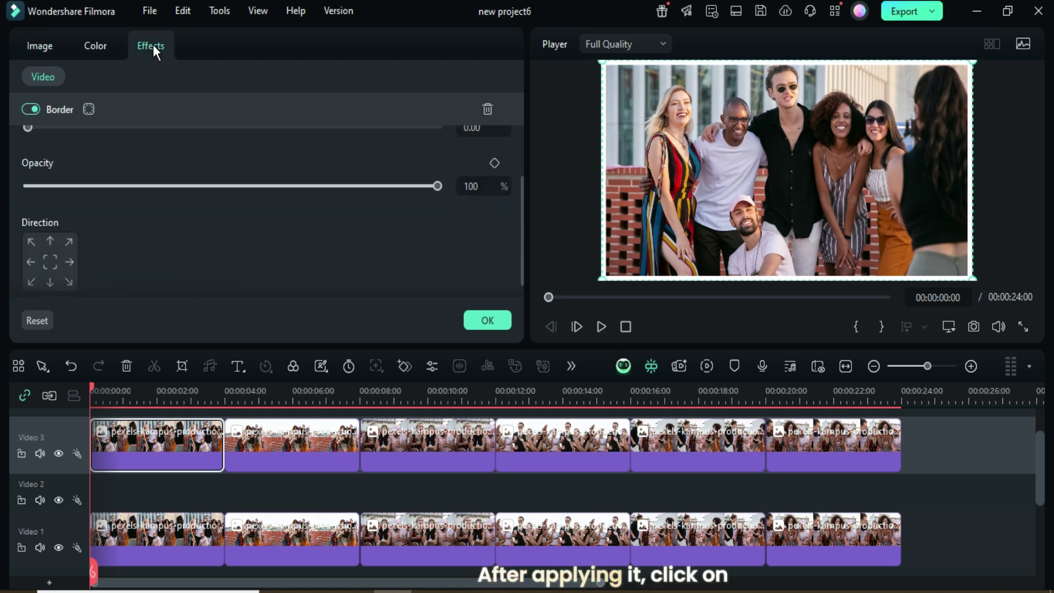
pyautogui.moveTo(517, 219); pyautogui.dragTo(520, 131)
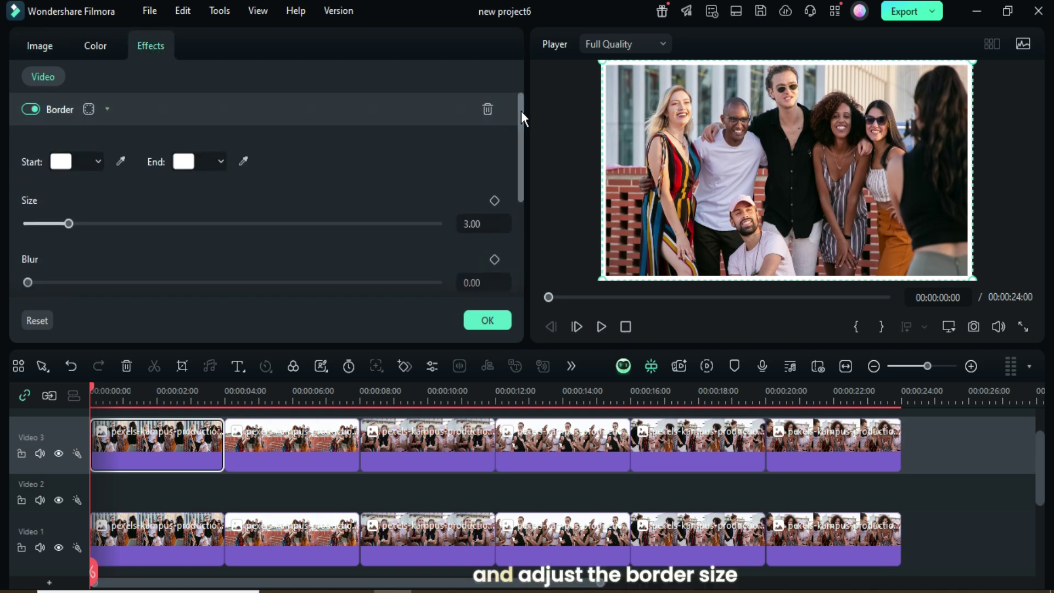
pyautogui.scroll(-2, 520, 118)
pyautogui.doubleClick(482, 180)
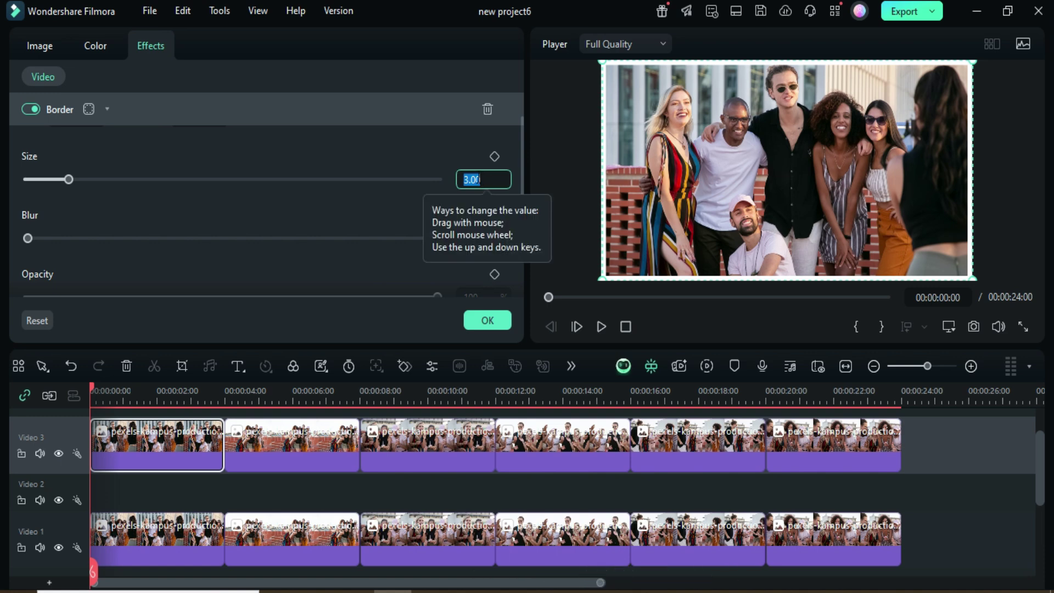
pyautogui.write('4')
pyautogui.press('Return')
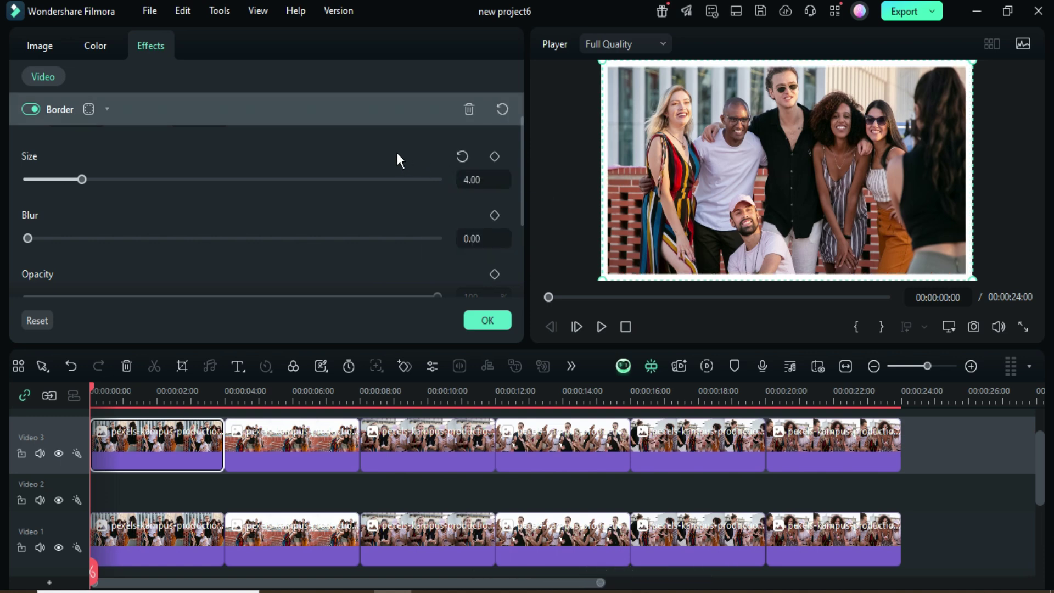
# Step: Scale the first Video 3 photo to 70% and turn on its drop shadow
pyautogui.click(38, 46)
pyautogui.moveTo(522, 224); pyautogui.dragTo(522, 91)
pyautogui.click(426, 169)
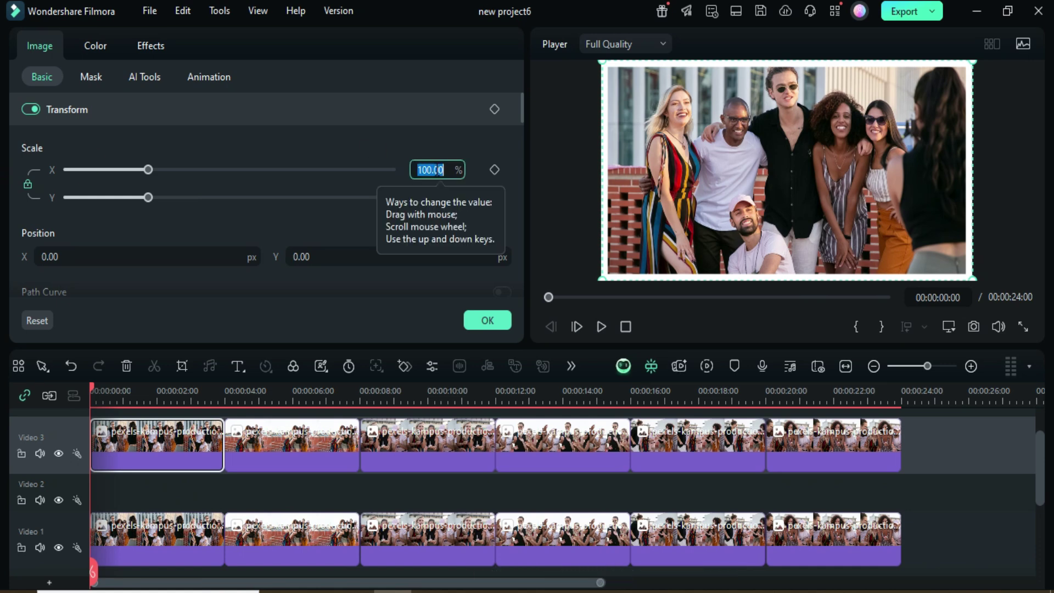
pyautogui.write('70')
pyautogui.press('Return')
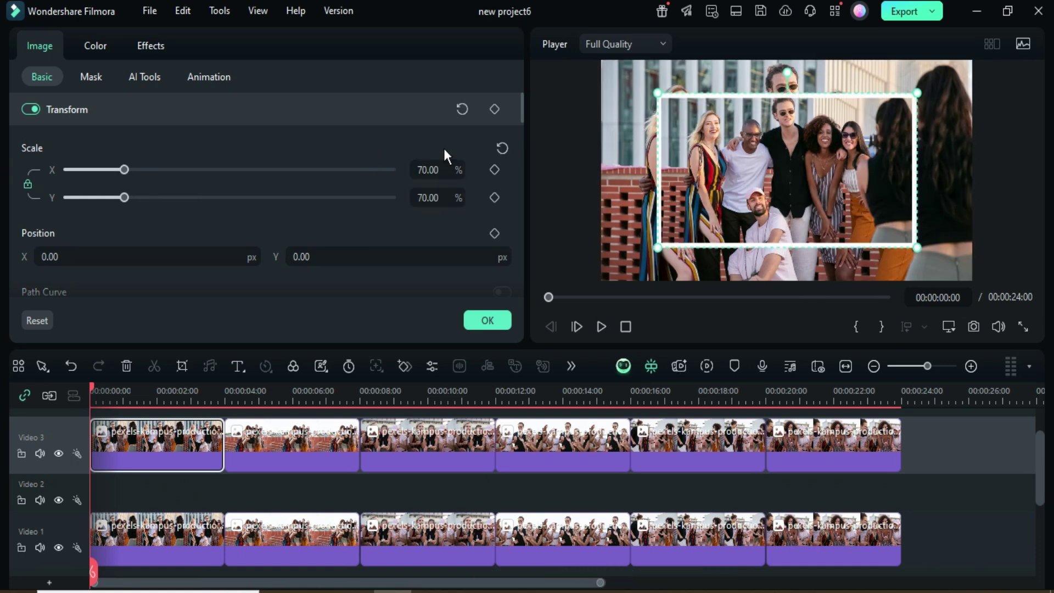
pyautogui.moveTo(520, 100); pyautogui.dragTo(512, 226)
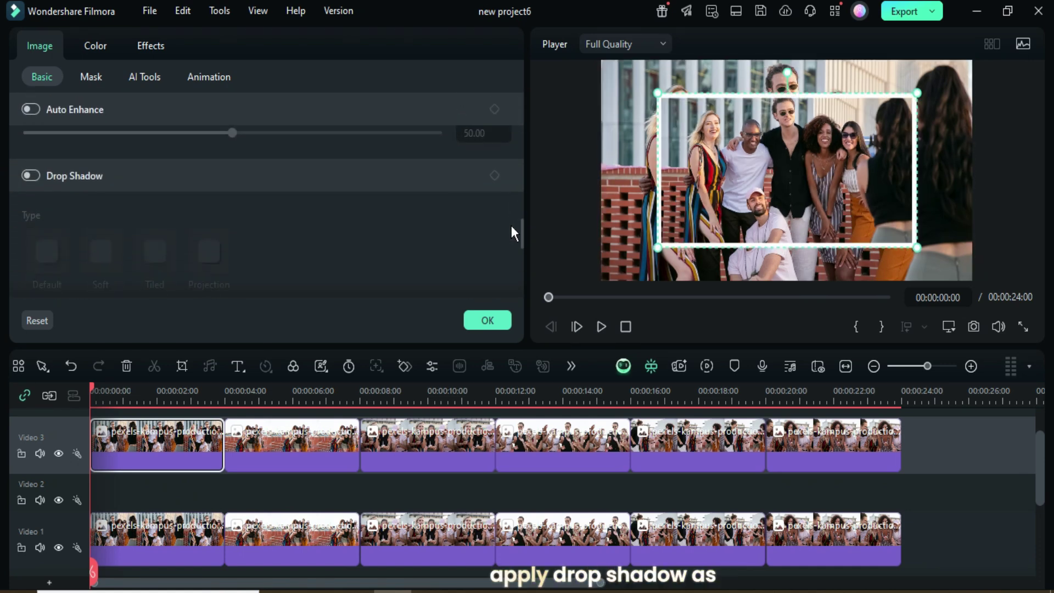
pyautogui.click(33, 175)
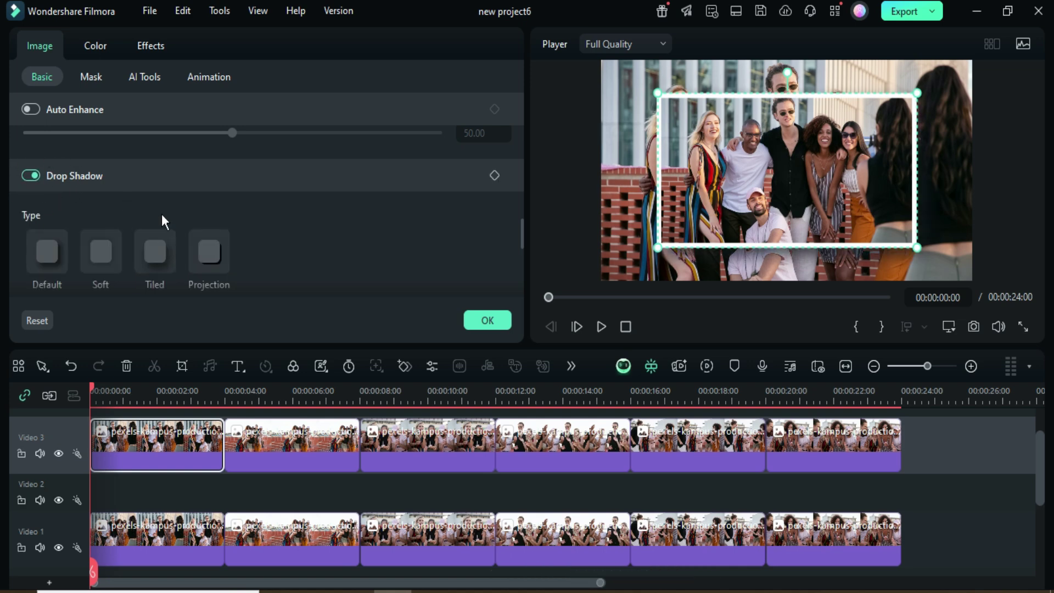
# Step: Confirm the image settings and copy the first Video 3 photo's effects
pyautogui.click(487, 322)
pyautogui.click(32, 61)
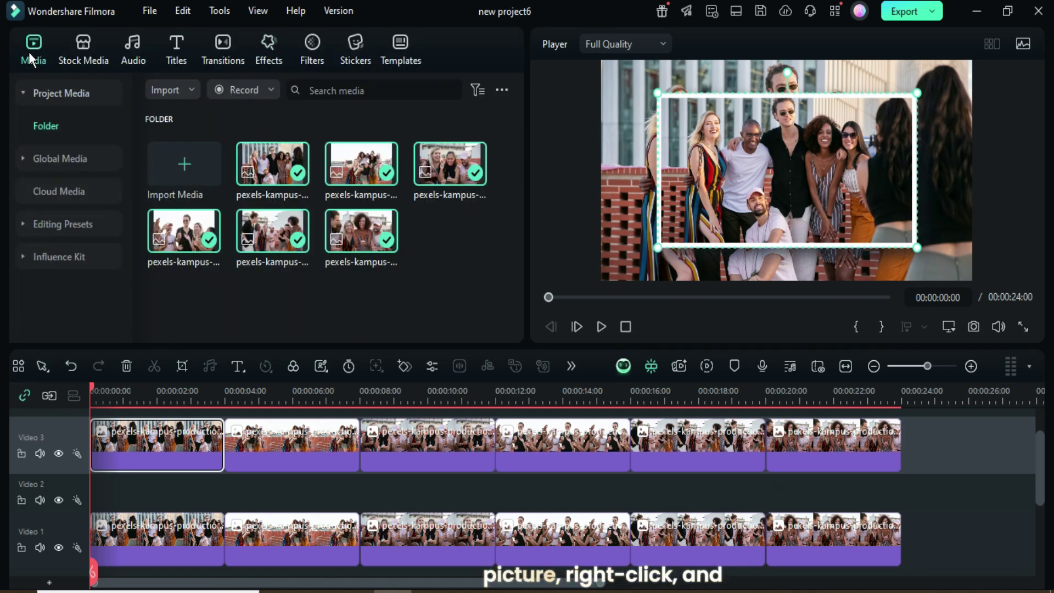
pyautogui.rightClick(162, 453)
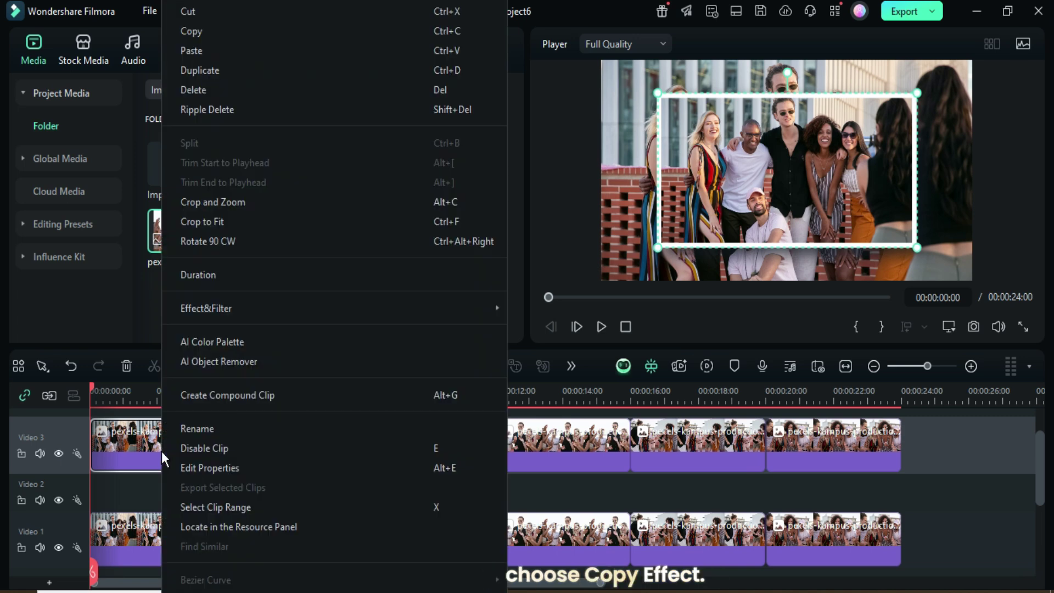
pyautogui.moveTo(206, 308)
pyautogui.click(540, 307)
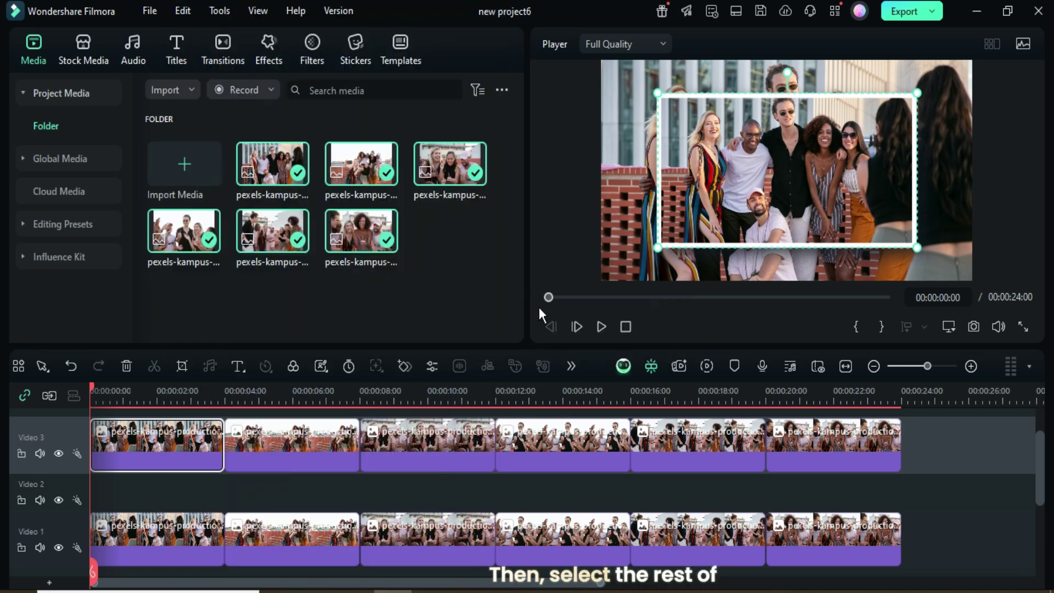
# Step: Paste the copied effects onto the other five Video 3 photos
pyautogui.moveTo(928, 445); pyautogui.dragTo(299, 442)
pyautogui.rightClick(298, 443)
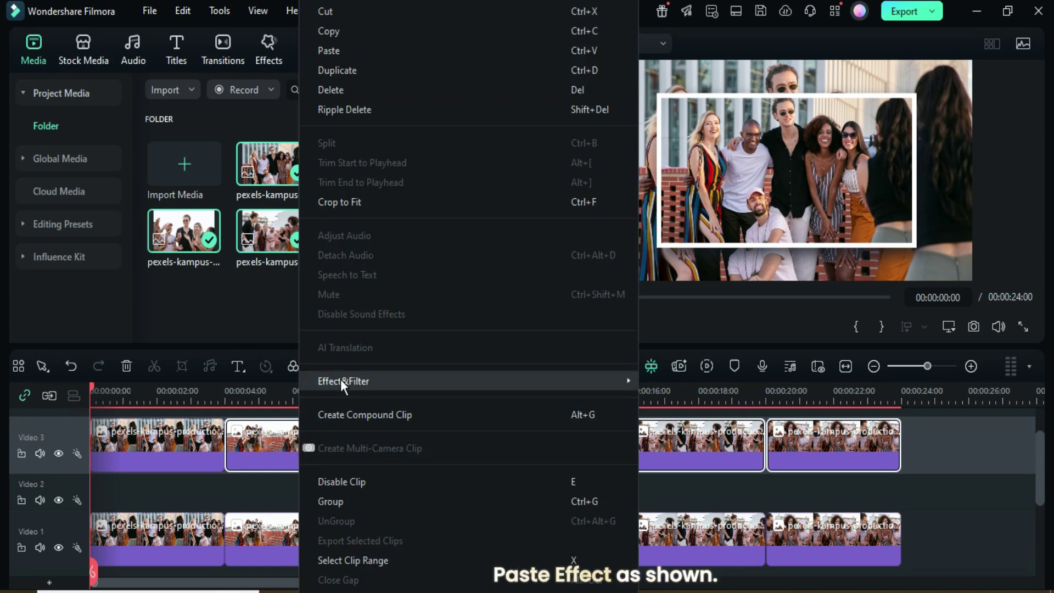
pyautogui.moveTo(466, 381)
pyautogui.click(664, 383)
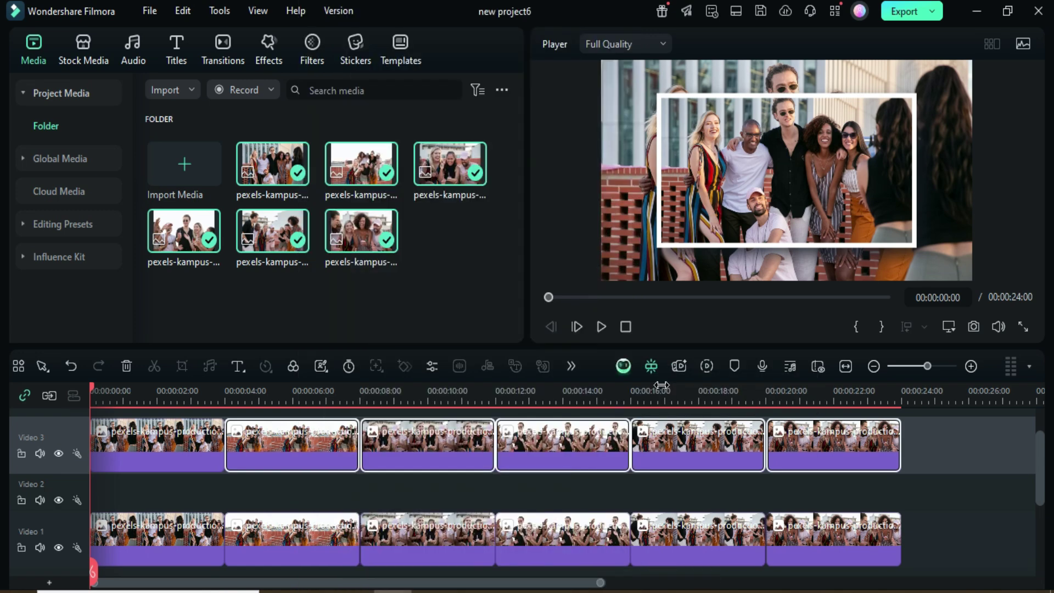
# Step: Turn the first three Video 3 photos into Compound Clip 1, 2 and 3
pyautogui.click(157, 449)
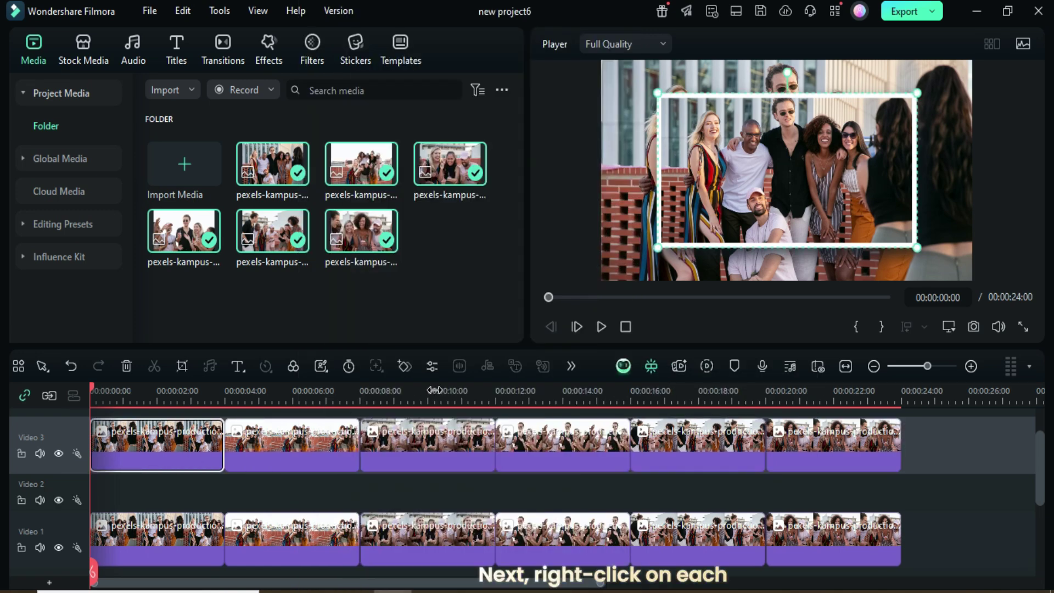
pyautogui.scroll(-2, 138, 446)
pyautogui.rightClick(138, 446)
pyautogui.click(196, 395)
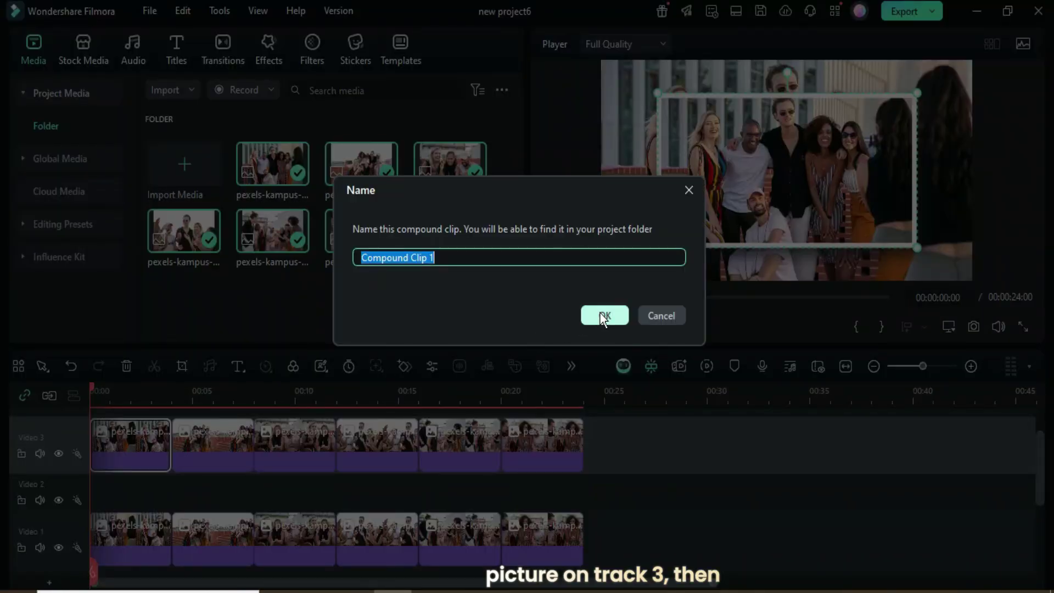
pyautogui.click(601, 313)
pyautogui.rightClick(215, 442)
pyautogui.click(274, 393)
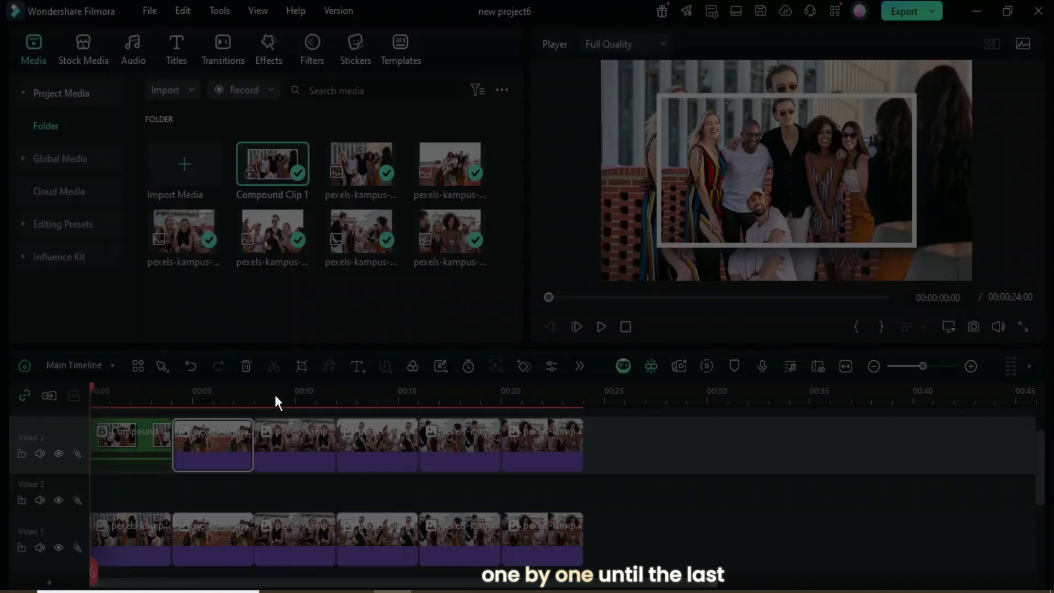
pyautogui.click(604, 318)
pyautogui.click(302, 443)
pyautogui.rightClick(302, 444)
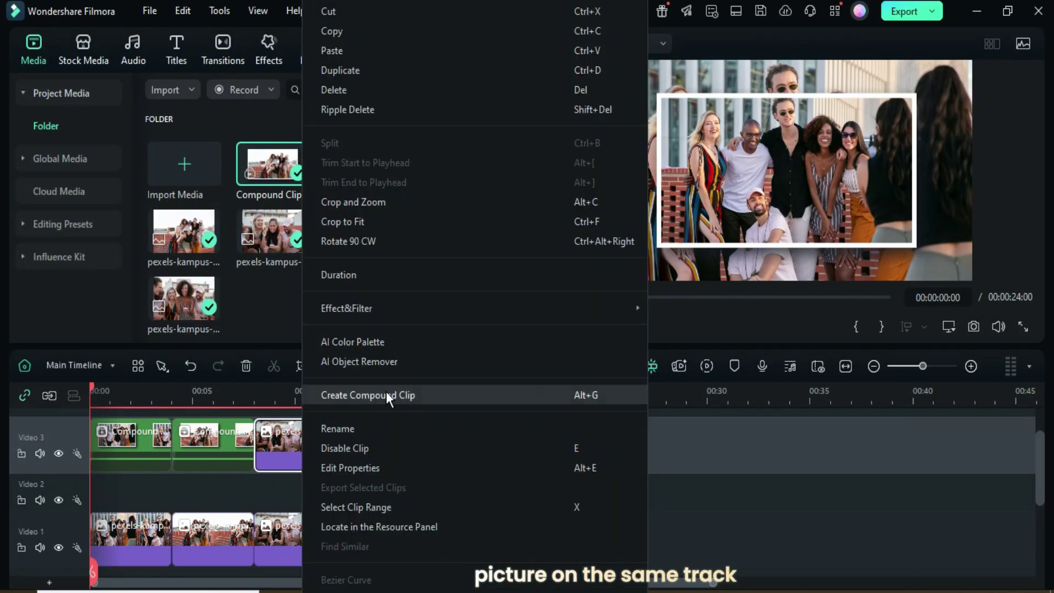
pyautogui.click(387, 393)
pyautogui.click(595, 310)
# Step: Turn the fourth, fifth and sixth photos into Compound Clip 4, 5 and 6
pyautogui.rightClick(377, 439)
pyautogui.click(418, 393)
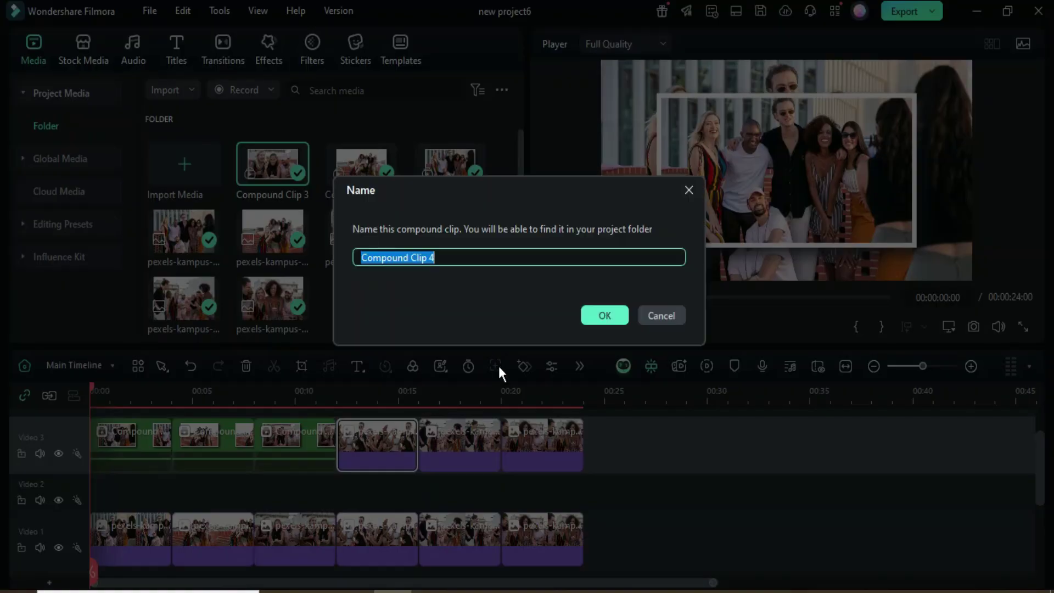
pyautogui.press('Return')
pyautogui.rightClick(463, 452)
pyautogui.click(494, 394)
pyautogui.click(602, 315)
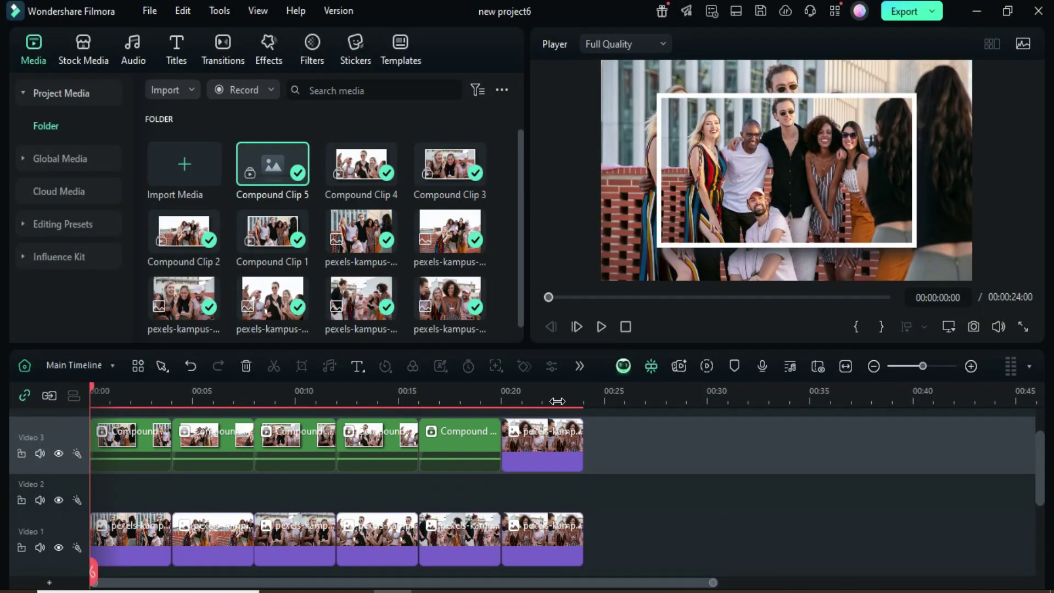
pyautogui.rightClick(537, 440)
pyautogui.click(582, 395)
pyautogui.click(595, 315)
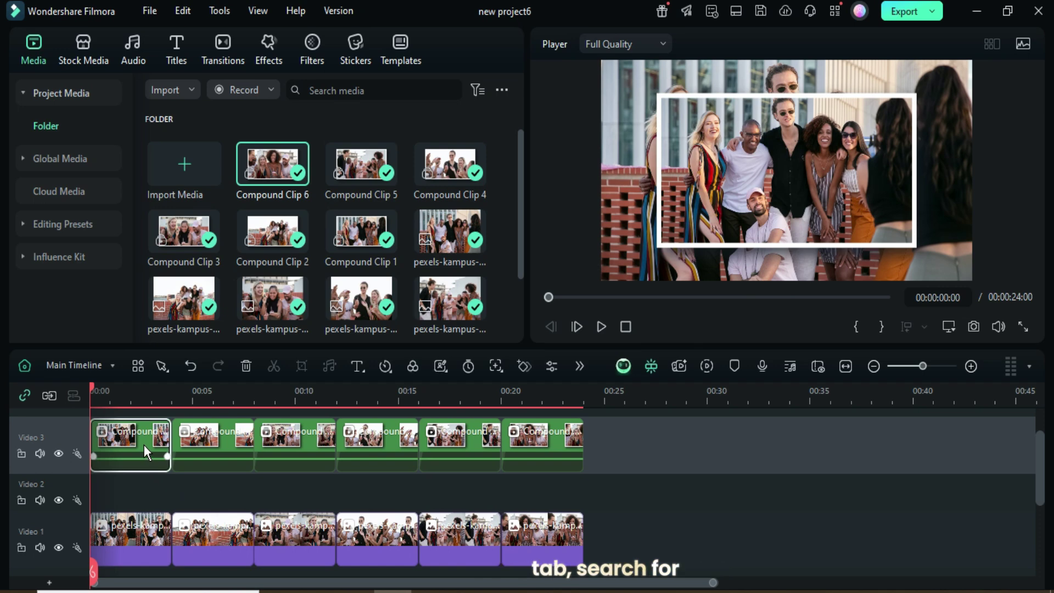
# Step: Apply the Mild effect to Compound Clip 1 with frequency 2.00 and RGB Separate off
pyautogui.click(274, 59)
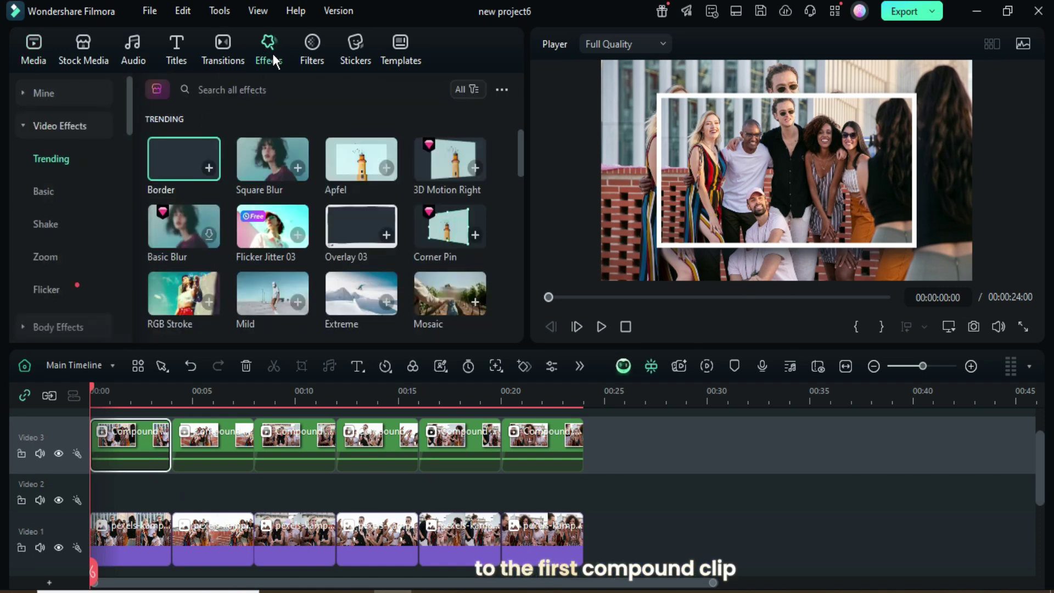
pyautogui.moveTo(519, 144); pyautogui.dragTo(519, 157)
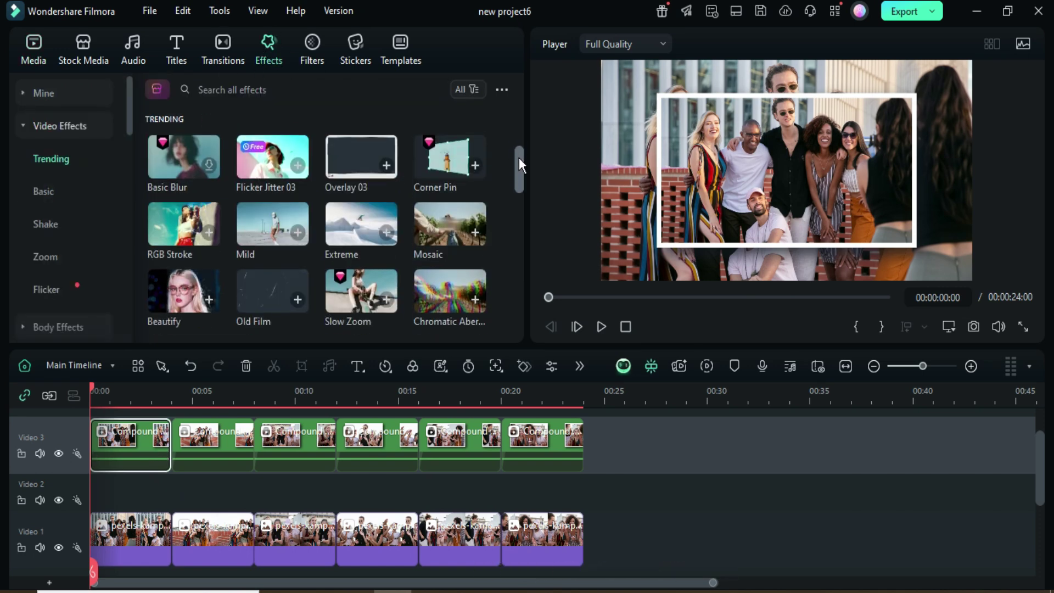
pyautogui.scroll(1, 486, 199)
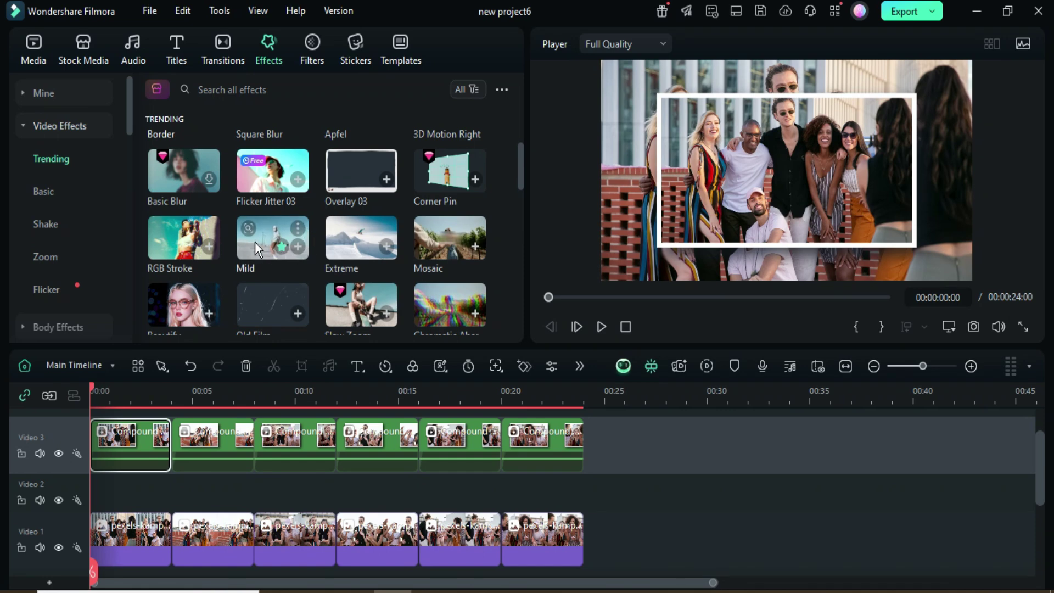
pyautogui.moveTo(263, 270); pyautogui.dragTo(112, 420)
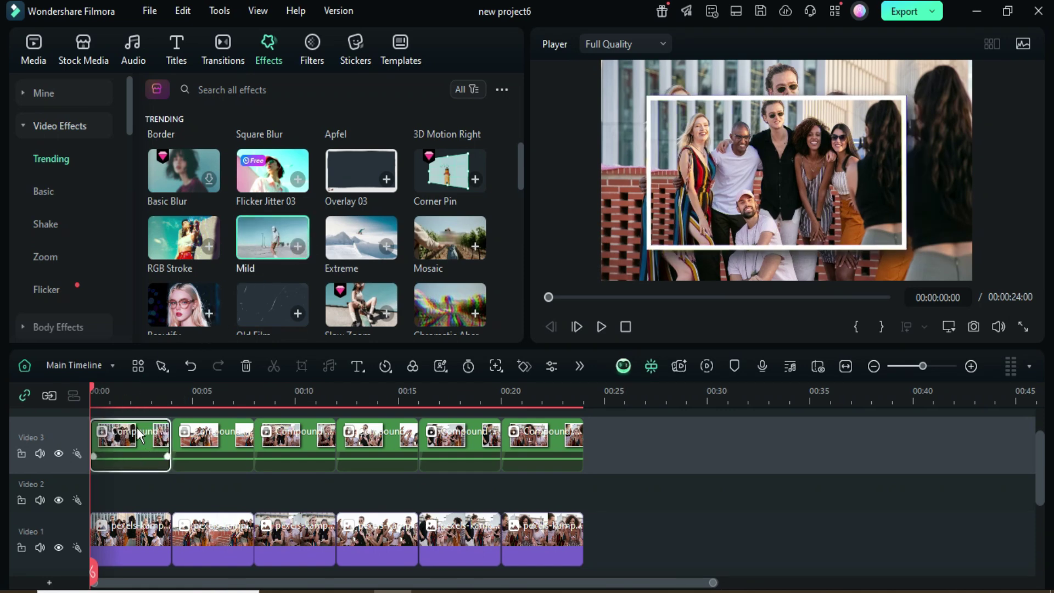
pyautogui.doubleClick(125, 443)
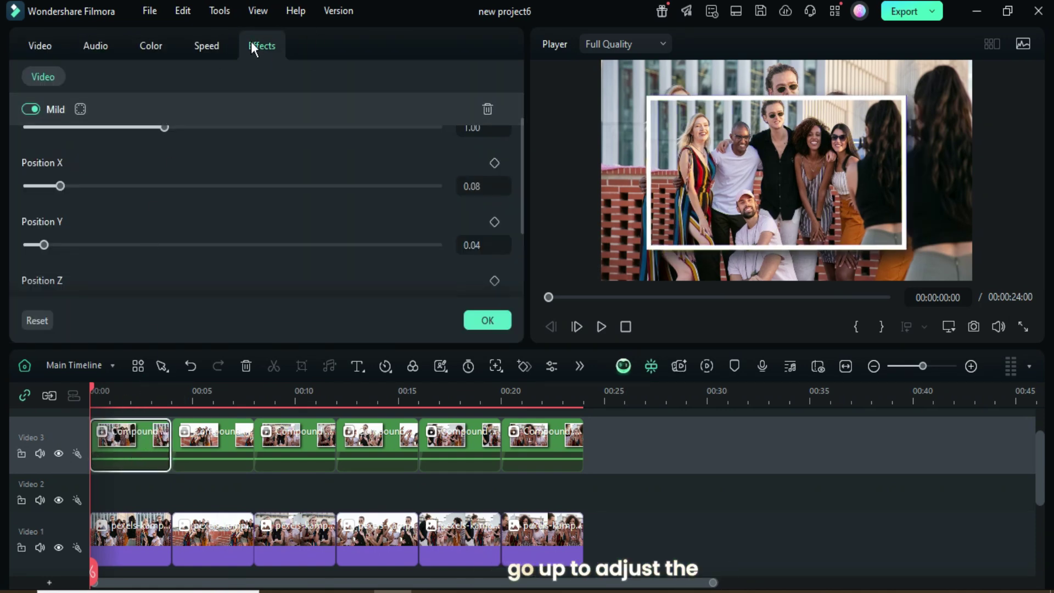
pyautogui.moveTo(522, 147); pyautogui.dragTo(526, 109)
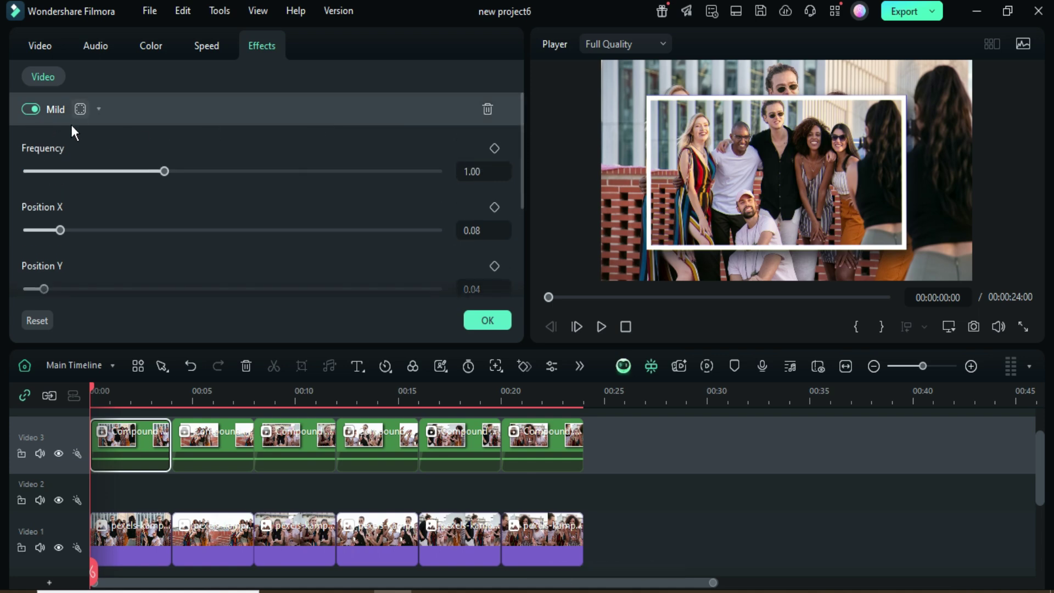
pyautogui.write('2')
pyautogui.press('Return')
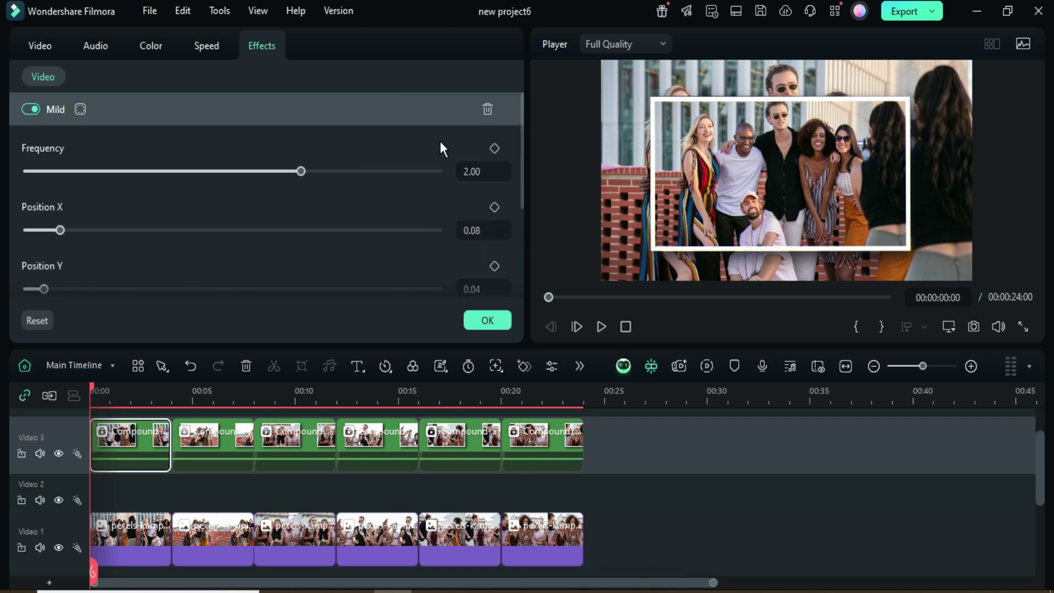
pyautogui.scroll(-1, 519, 144)
pyautogui.moveTo(521, 146); pyautogui.dragTo(512, 241)
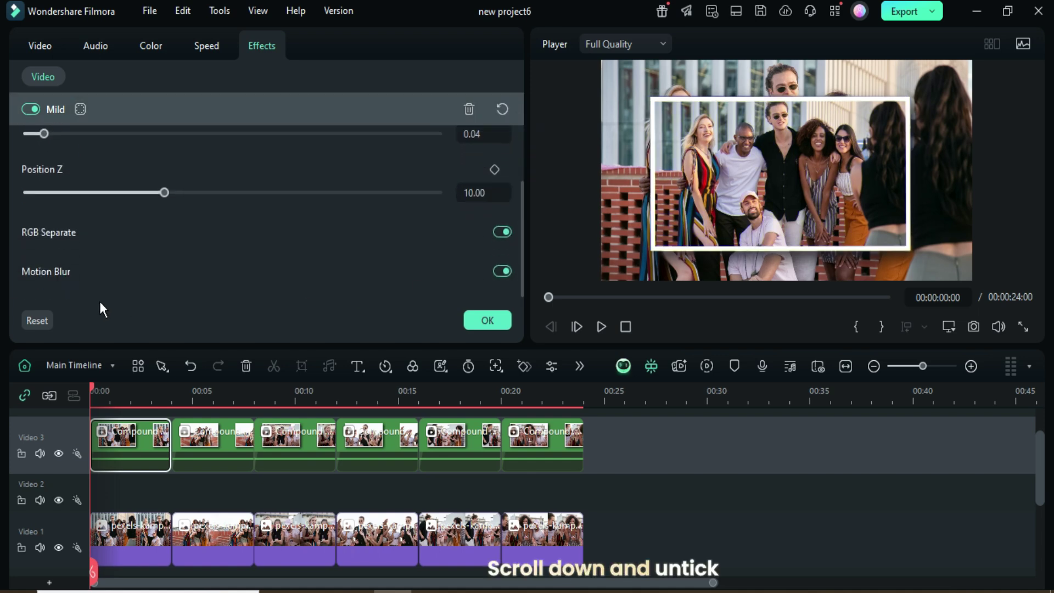
pyautogui.click(499, 232)
pyautogui.click(490, 323)
# Step: Copy Compound Clip 1's effects and paste them onto compound clips 2–6
pyautogui.click(33, 48)
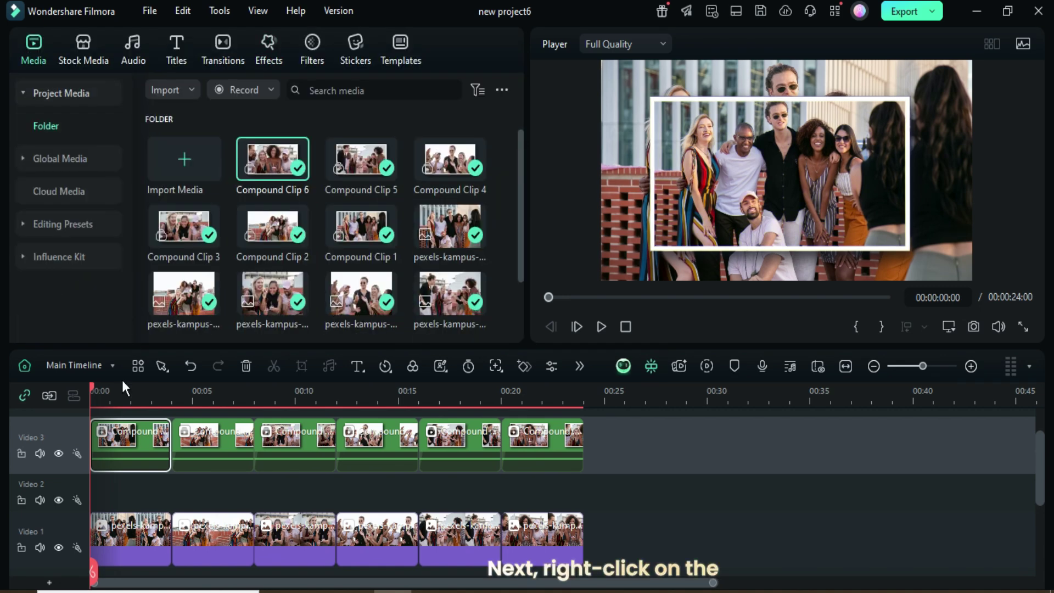
pyautogui.rightClick(123, 440)
pyautogui.moveTo(157, 398)
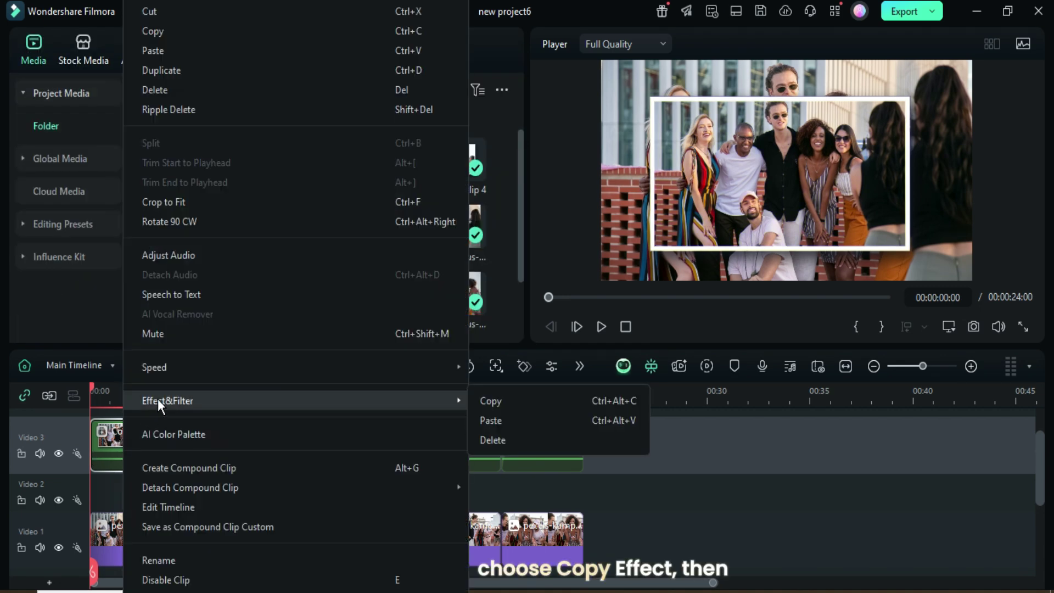
pyautogui.click(486, 404)
pyautogui.moveTo(614, 461); pyautogui.dragTo(213, 432)
pyautogui.rightClick(215, 433)
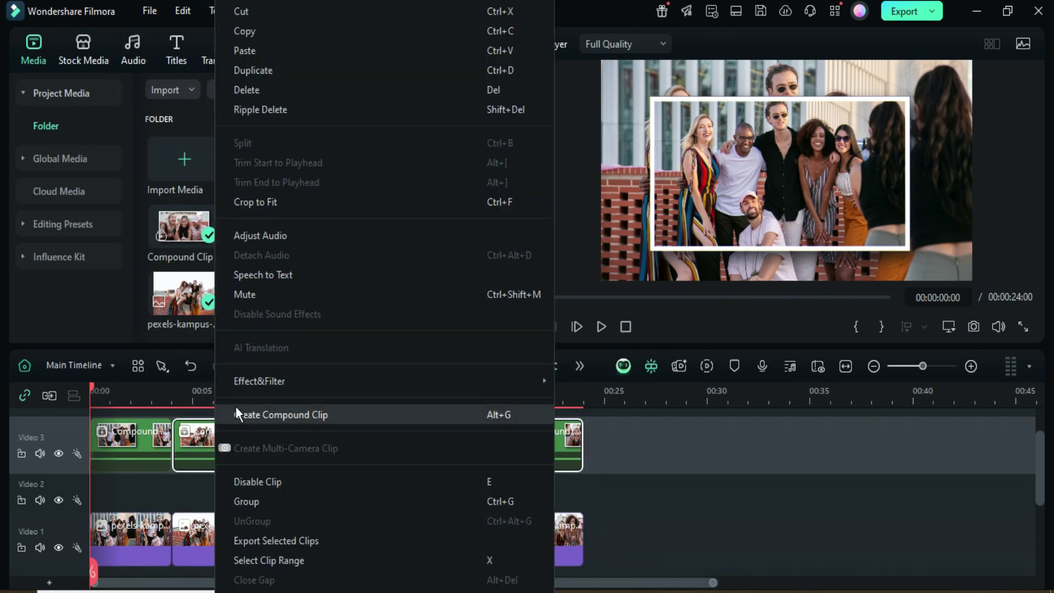
pyautogui.moveTo(265, 383)
pyautogui.click(576, 377)
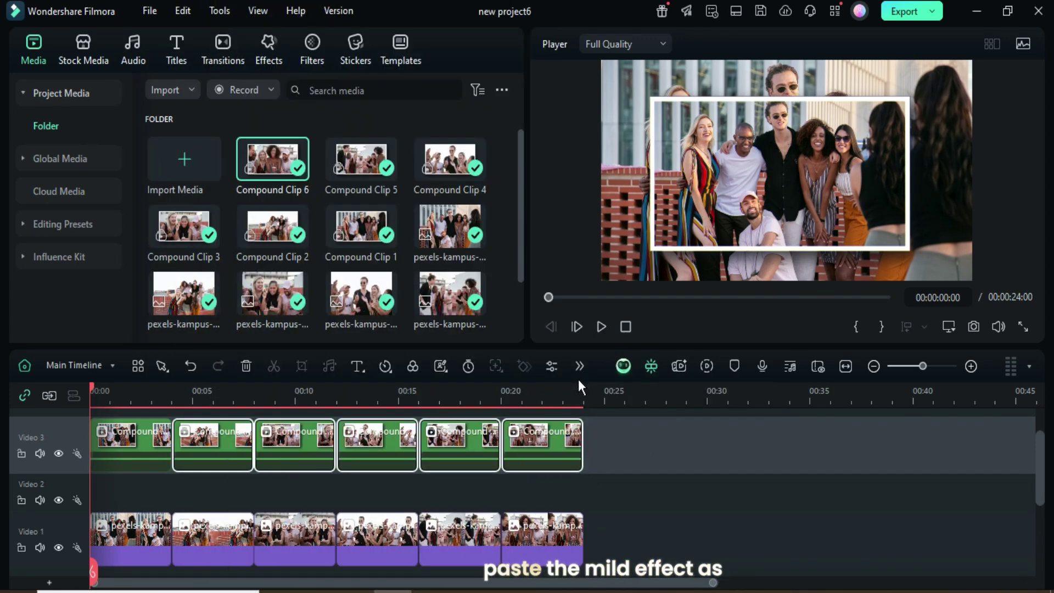
# Step: Place Square Blur on a track spanning the slideshow and set its Size to 3
pyautogui.click(130, 445)
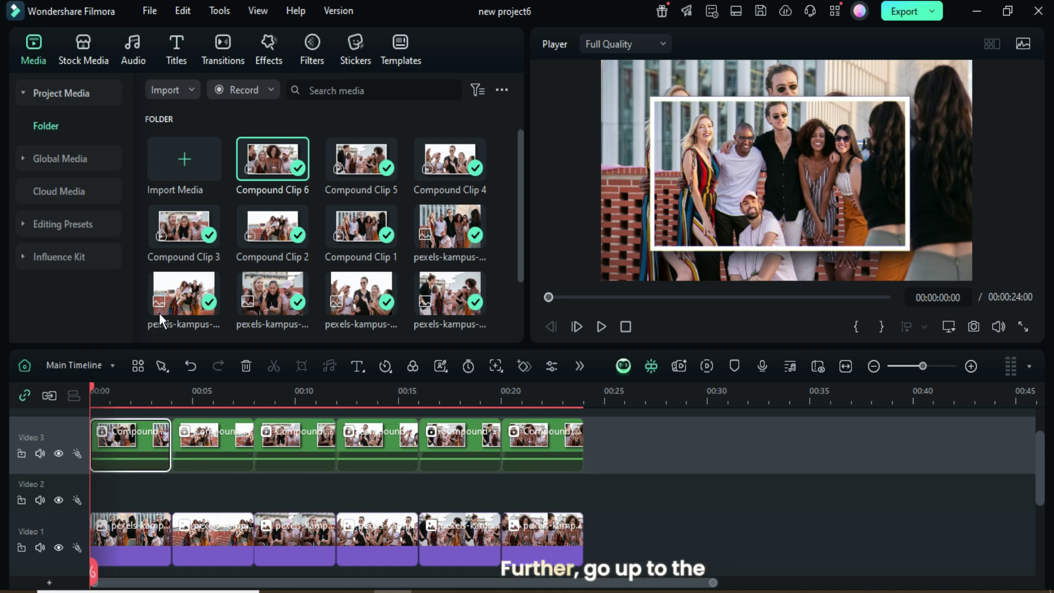
pyautogui.click(268, 55)
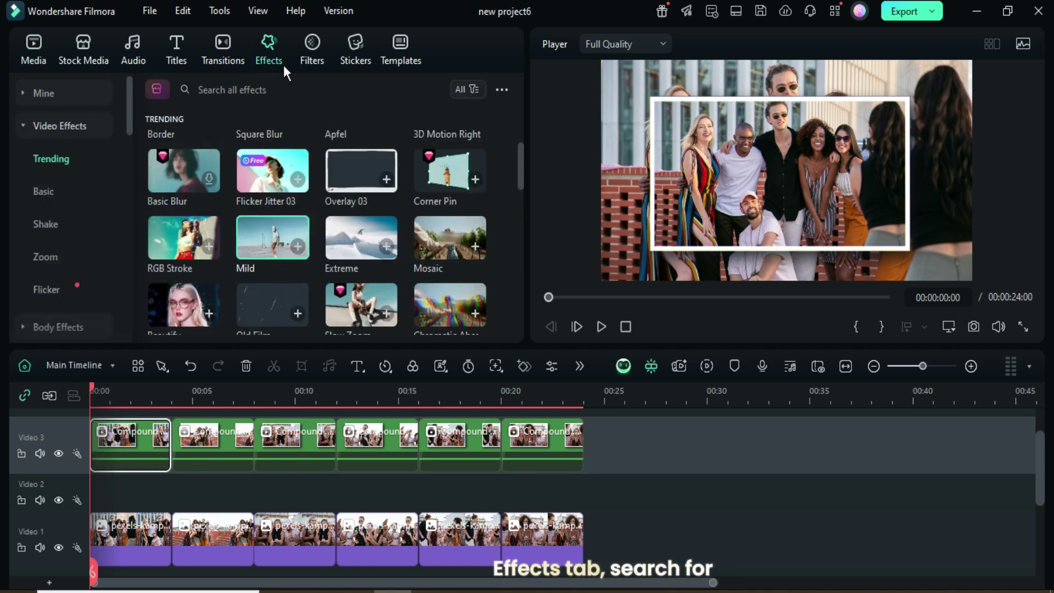
pyautogui.moveTo(522, 166); pyautogui.dragTo(523, 130)
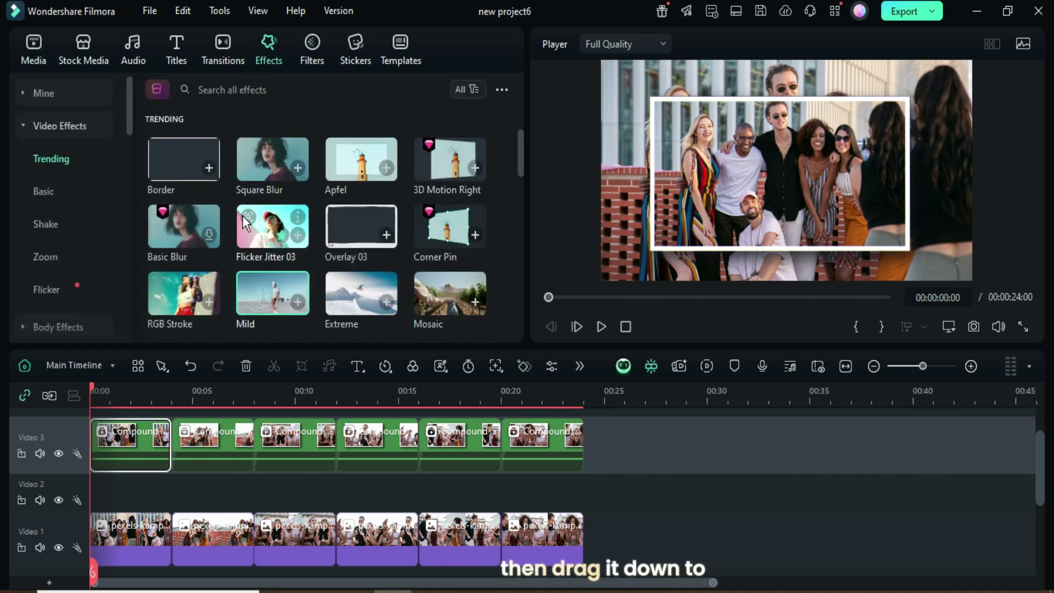
pyautogui.moveTo(266, 168); pyautogui.dragTo(582, 497)
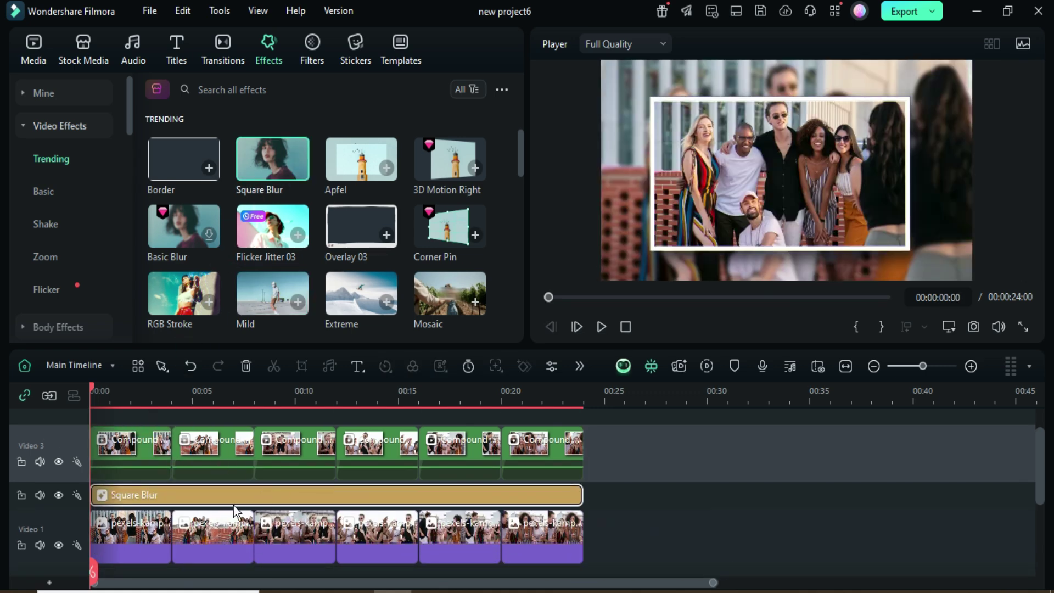
pyautogui.doubleClick(214, 495)
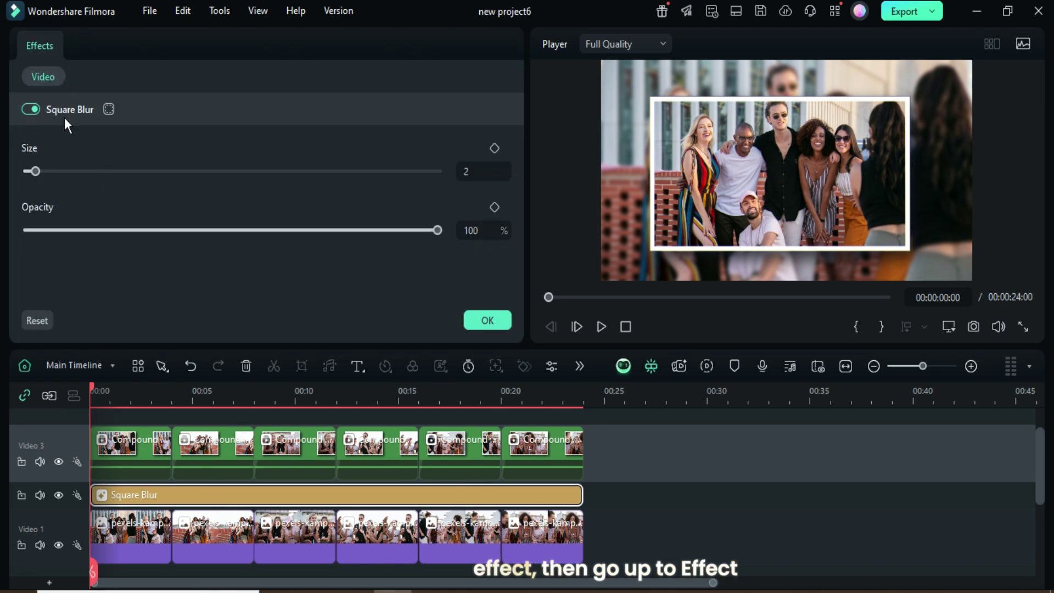
pyautogui.click(484, 170)
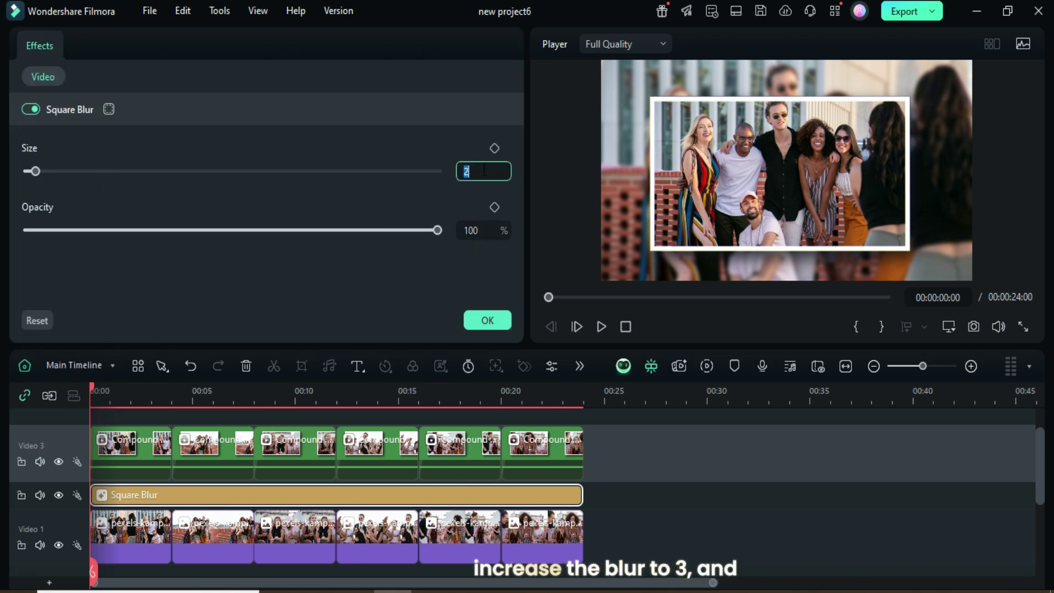
pyautogui.click(479, 320)
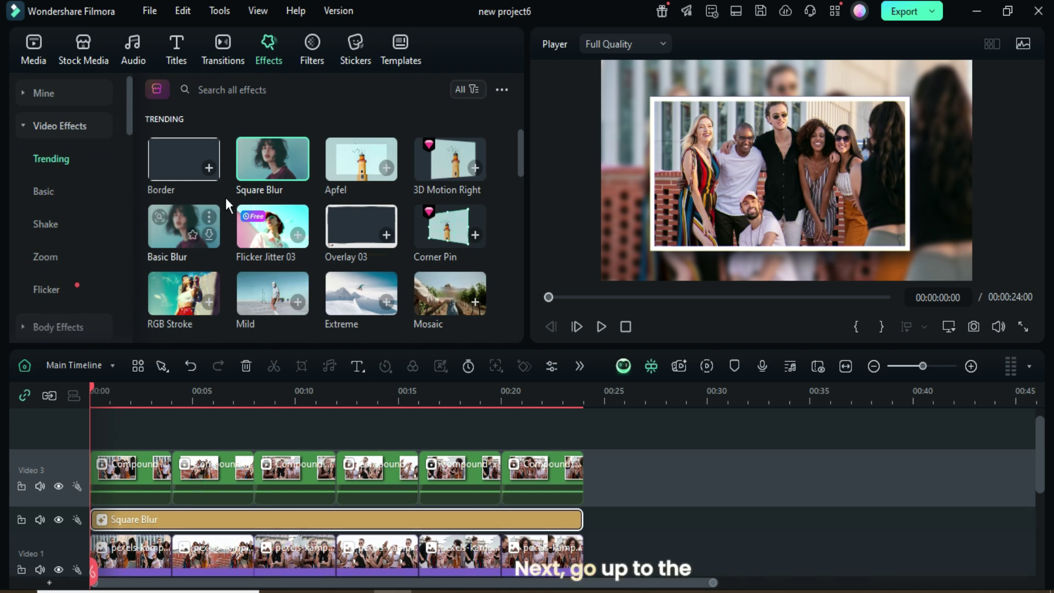
# Step: Add 3D Flip transitions between the compound clips on Video 3
pyautogui.click(223, 51)
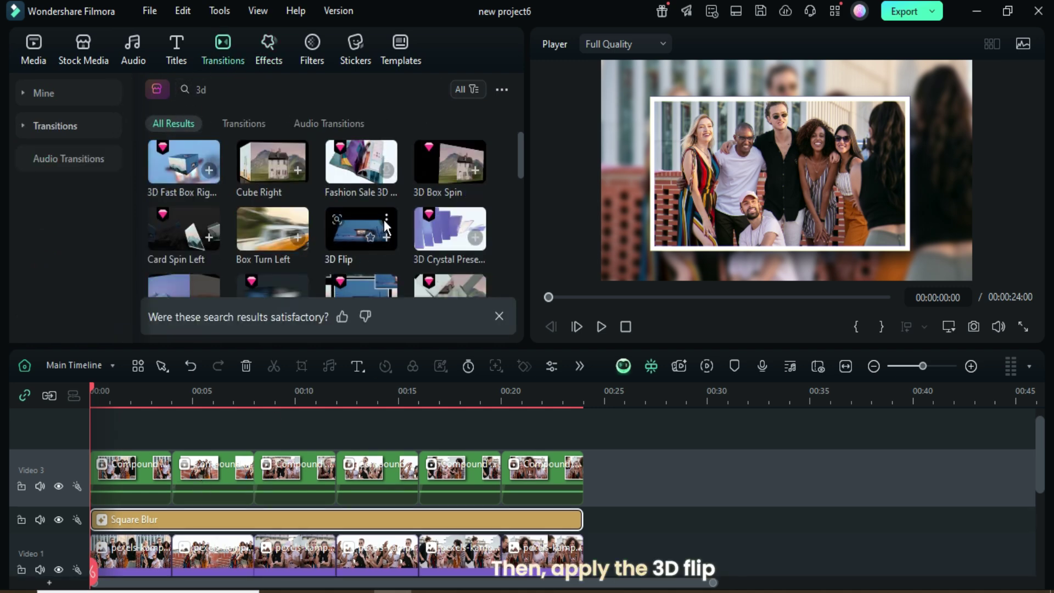
pyautogui.click(387, 219)
pyautogui.click(335, 236)
pyautogui.moveTo(297, 327); pyautogui.dragTo(164, 505)
pyautogui.moveTo(316, 291); pyautogui.dragTo(253, 498)
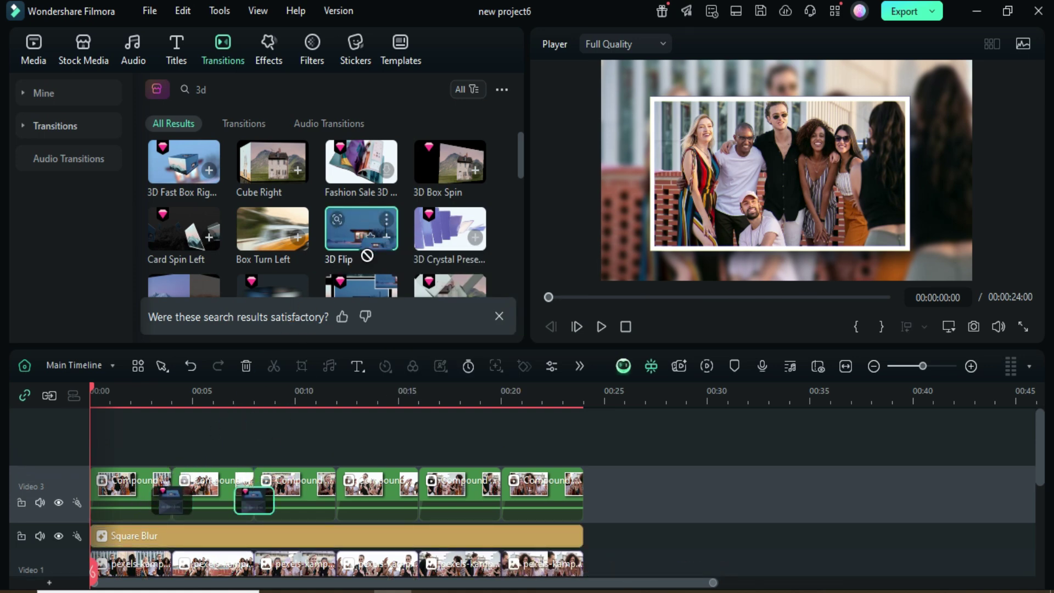
pyautogui.moveTo(362, 228); pyautogui.dragTo(411, 482)
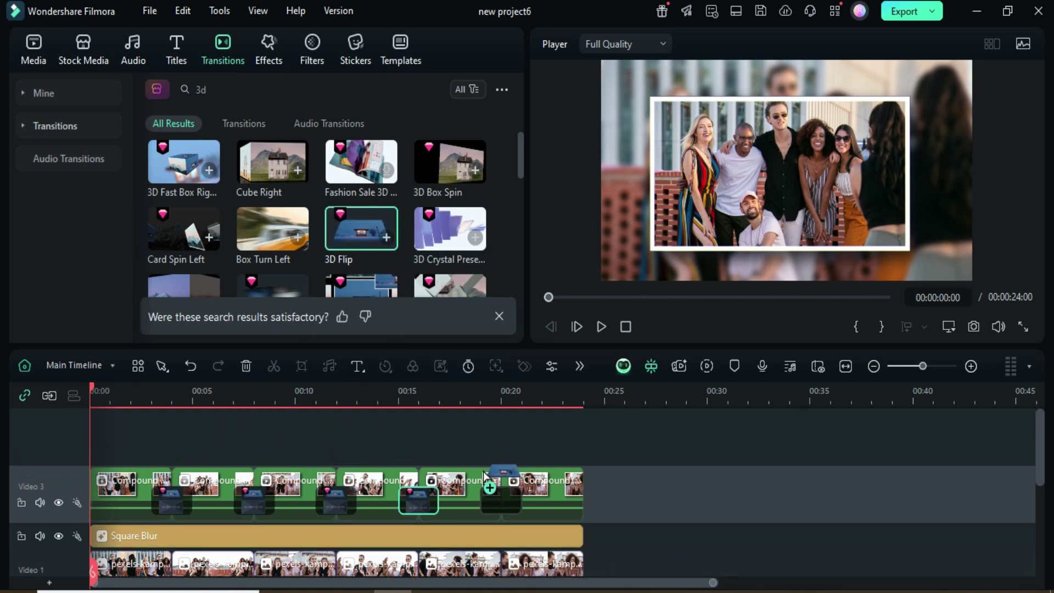
pyautogui.scroll(-1, 508, 482)
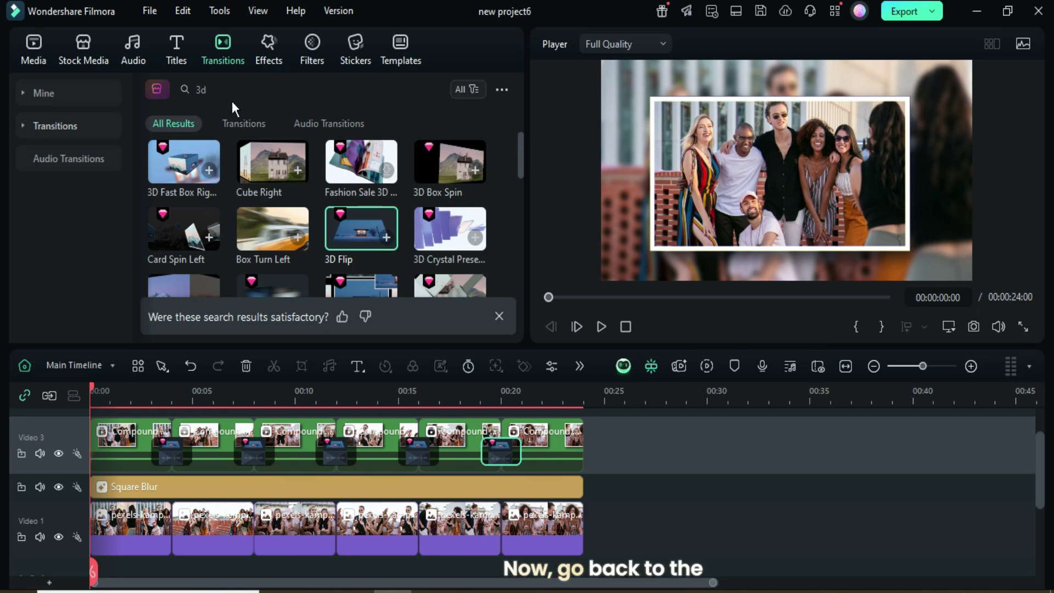
# Step: Add Dissolve transitions between the photos on Video 1
pyautogui.click(435, 90)
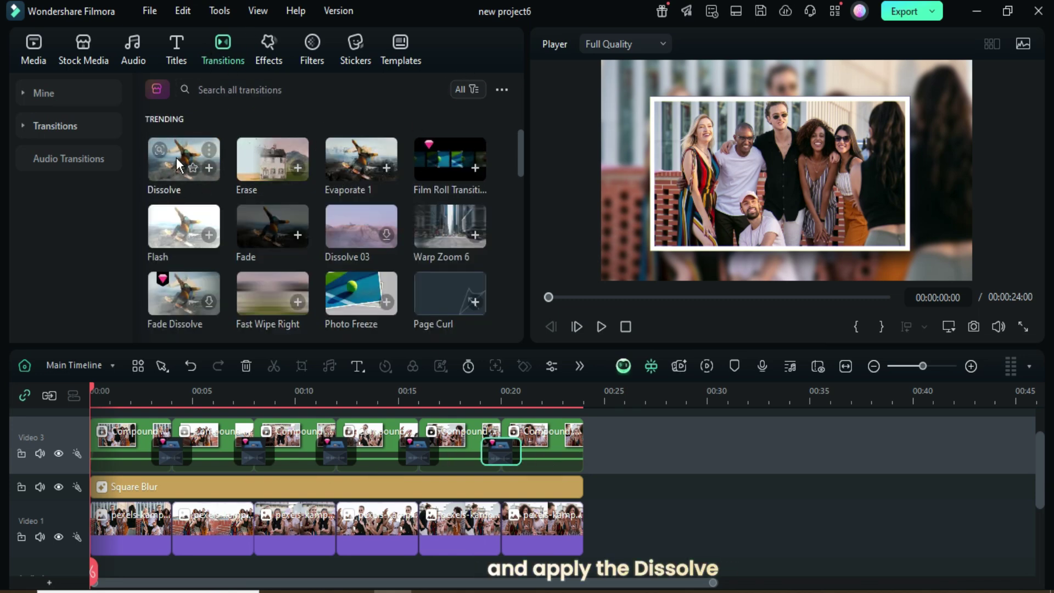
pyautogui.moveTo(178, 165); pyautogui.dragTo(510, 503)
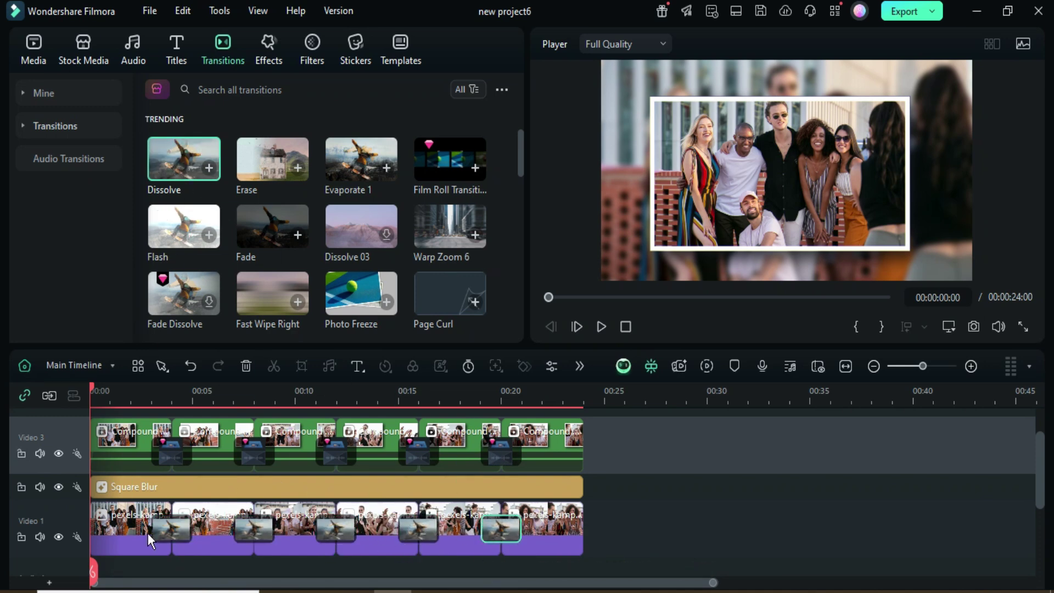
pyautogui.scroll(1, 494, 530)
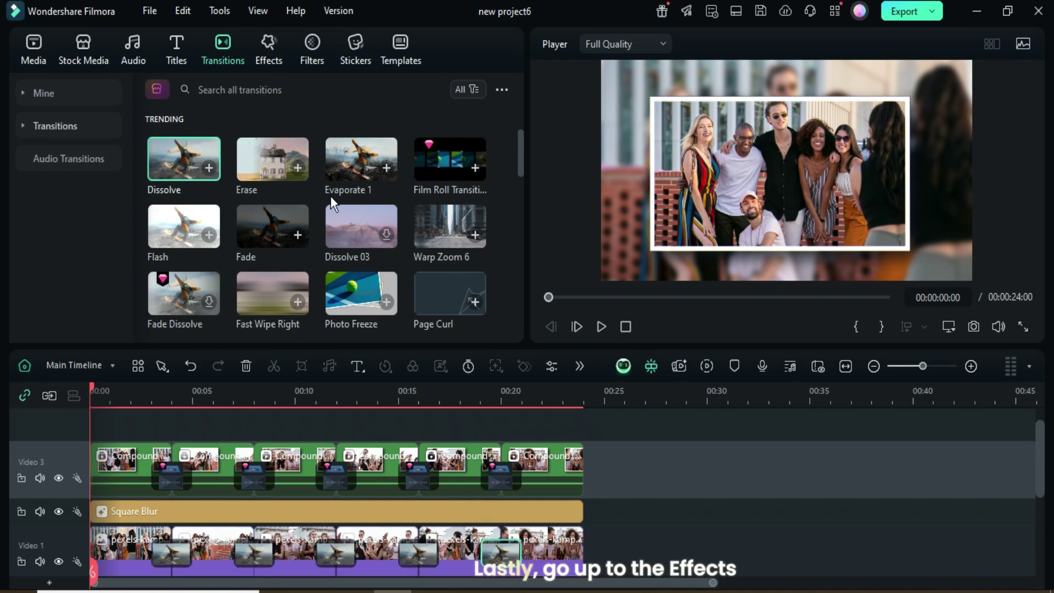
# Step: Put the Apfel effect on a new top track stretched across the whole slideshow
pyautogui.click(268, 44)
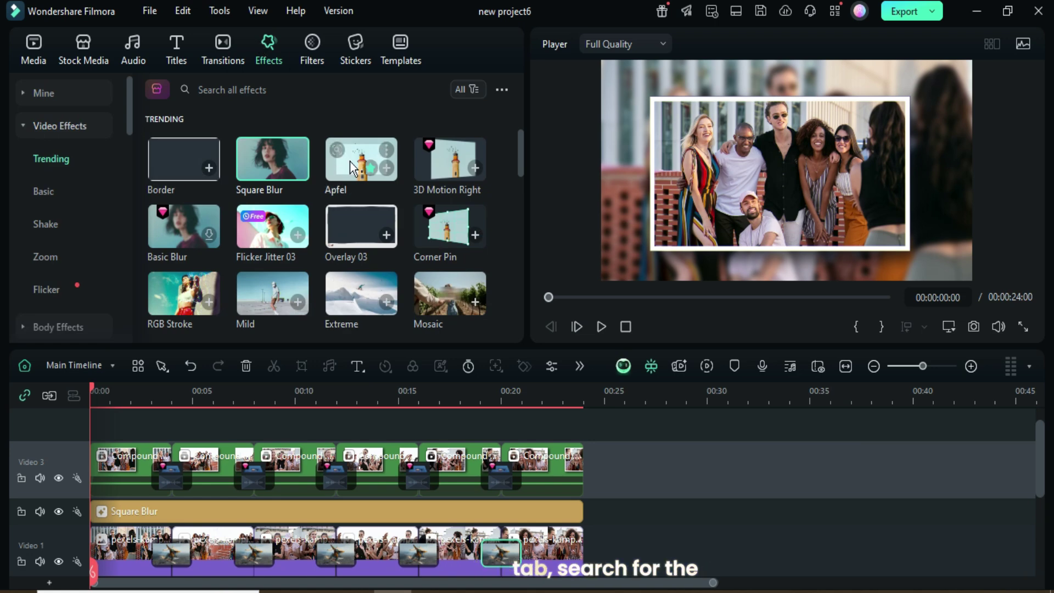
pyautogui.scroll(1, 247, 477)
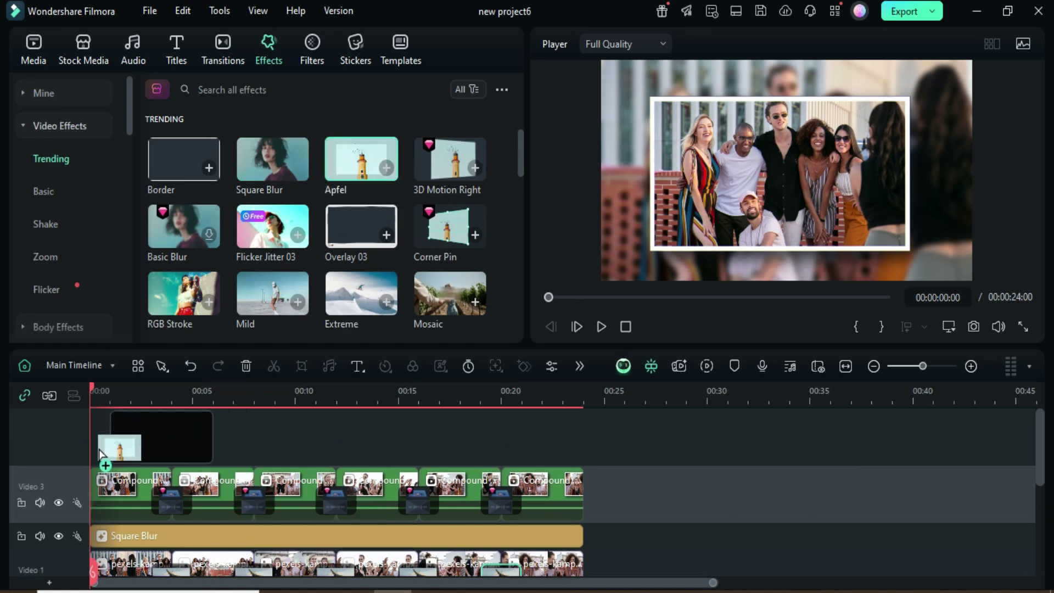
pyautogui.moveTo(100, 454); pyautogui.dragTo(101, 457)
pyautogui.moveTo(192, 478); pyautogui.dragTo(582, 483)
# Step: Set the Apfel effect's opacity to 5%
pyautogui.scroll(-2, 208, 420)
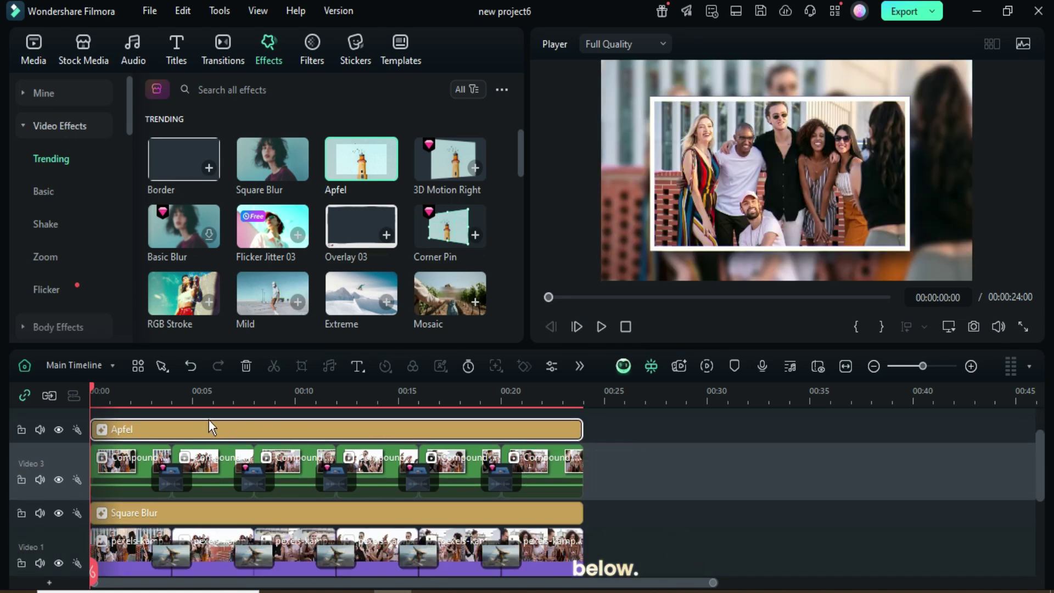
pyautogui.doubleClick(250, 429)
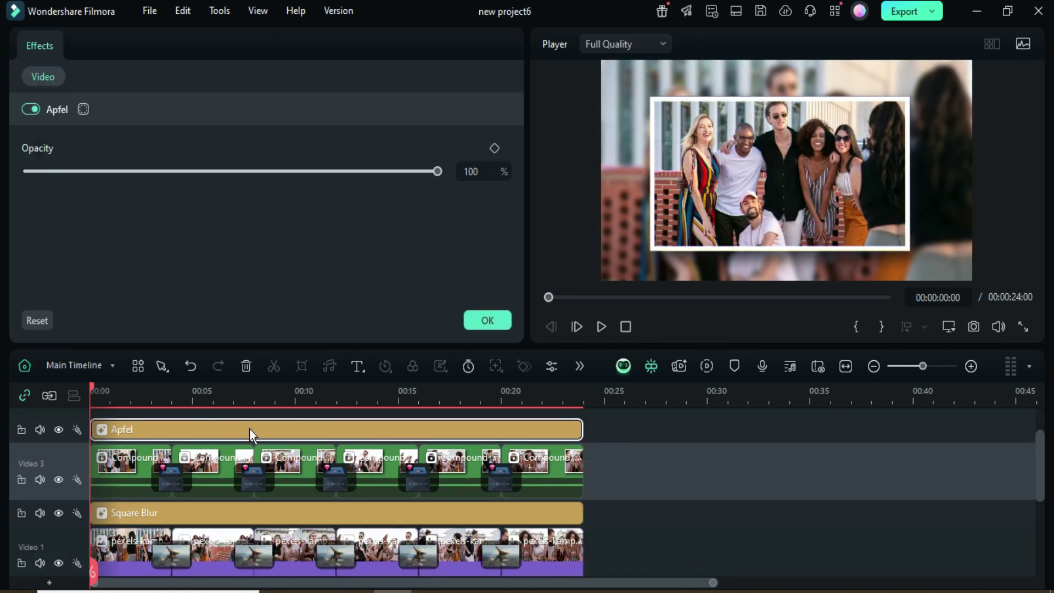
pyautogui.click(459, 173)
pyautogui.write('56')
pyautogui.press('BackSpace')
pyautogui.press('Return')
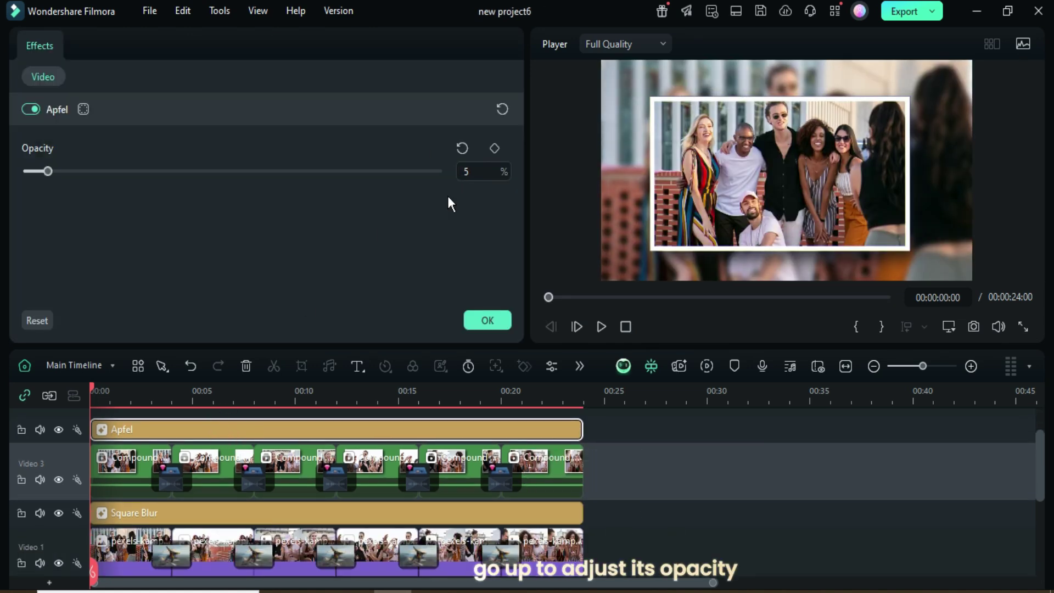
pyautogui.click(483, 323)
pyautogui.scroll(-1, 424, 482)
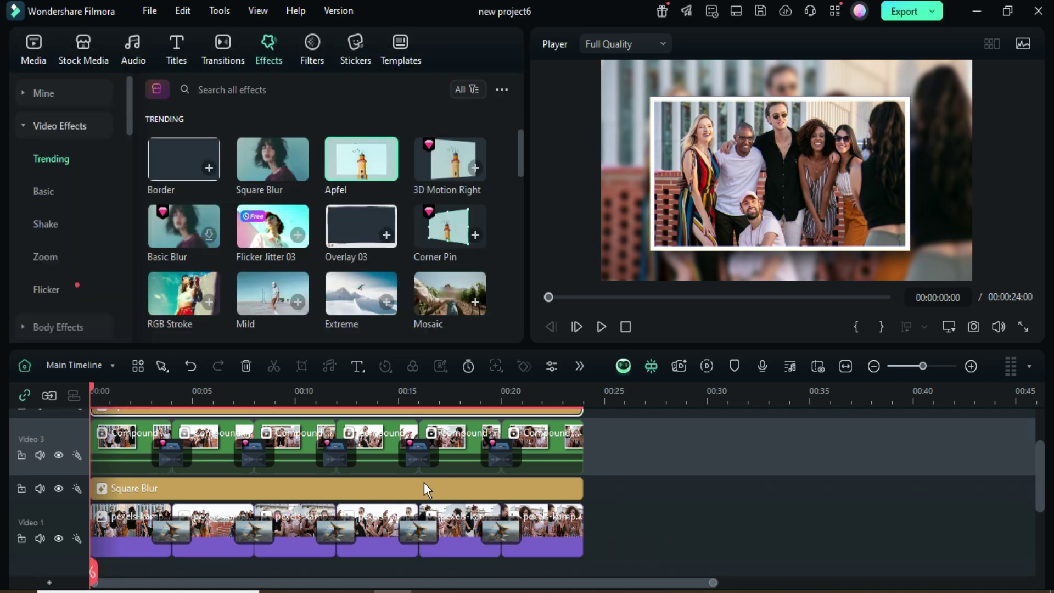
pyautogui.scroll(1, 424, 482)
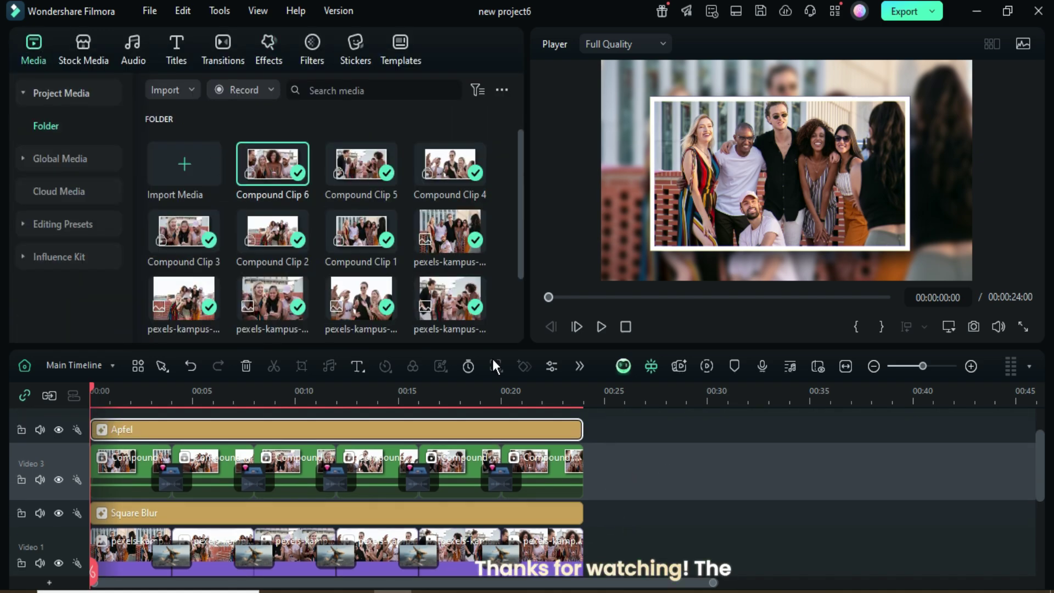
# Step: Render the preview and play back the 24-second layered slideshow
pyautogui.click(494, 363)
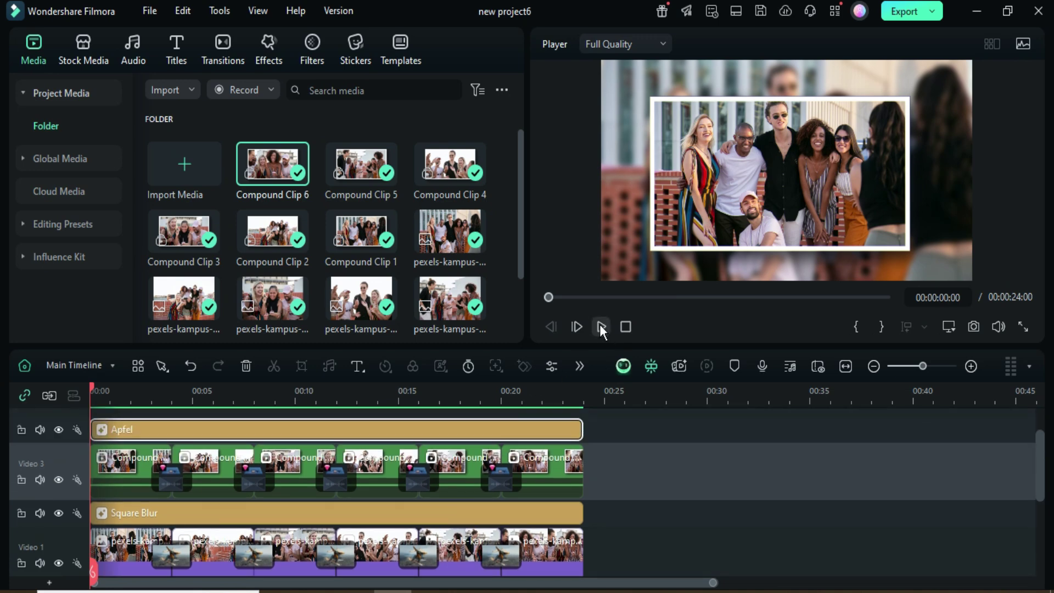
pyautogui.click(599, 327)
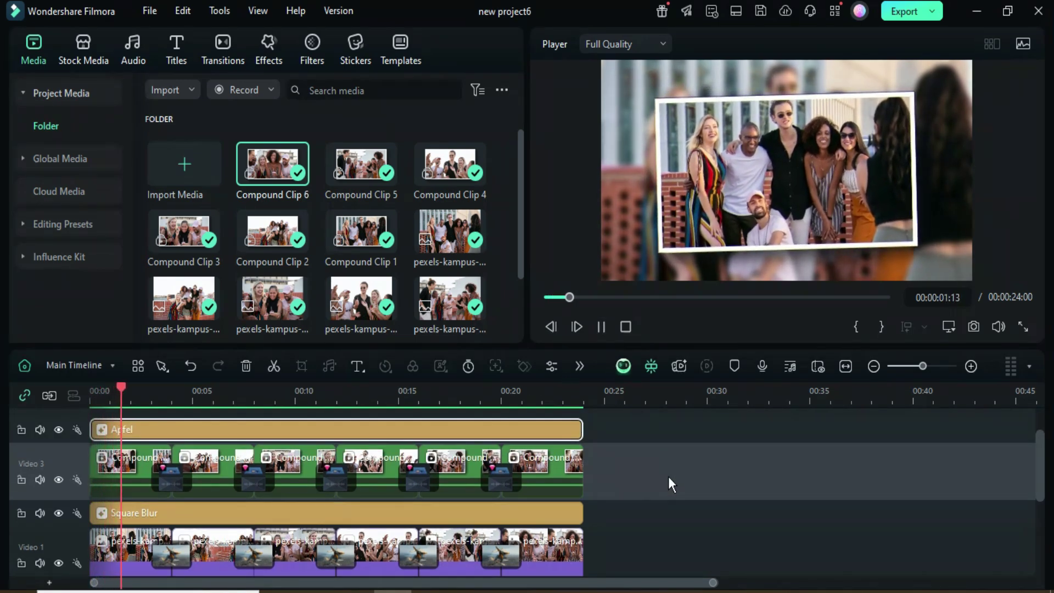